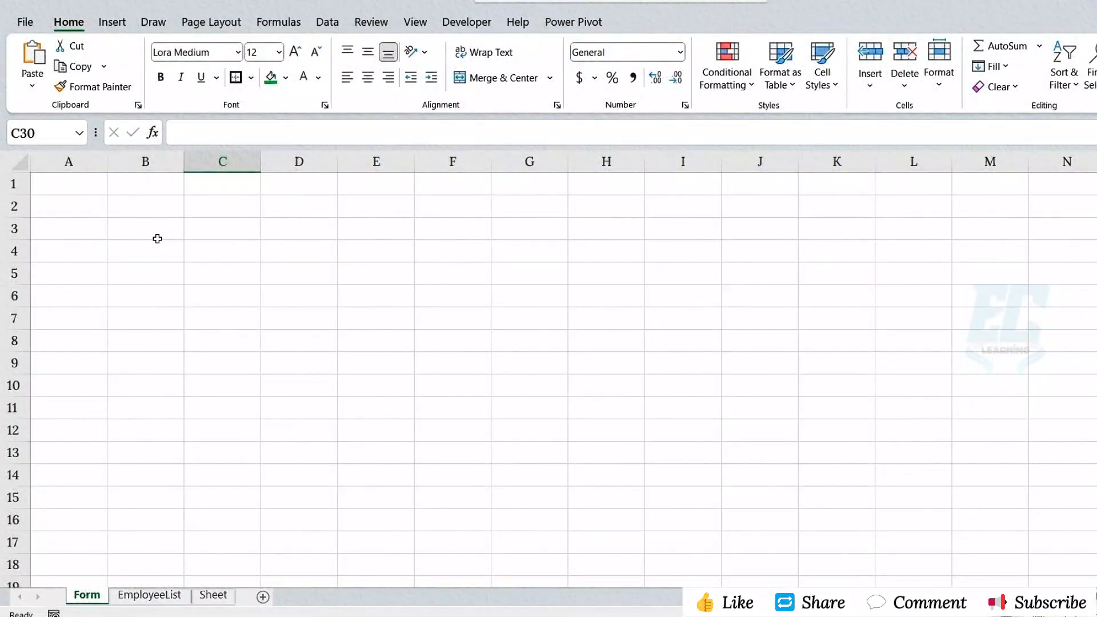
- Enter the title "Employee Data Form" in B1 and merge and center it across B1:H1
left_click(150, 187)
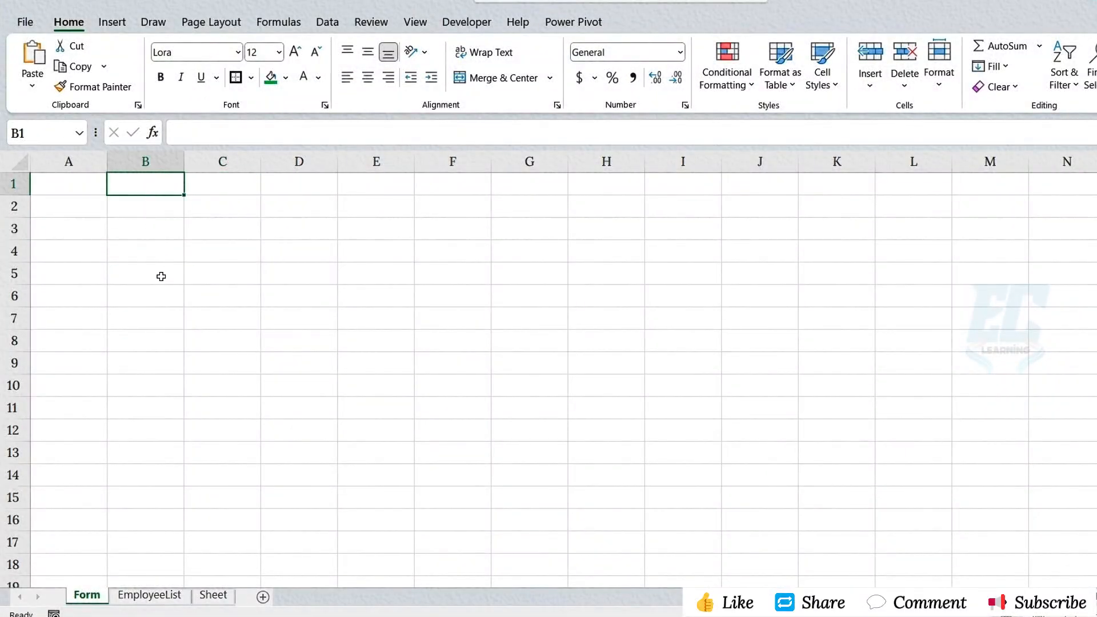
type("Employee")
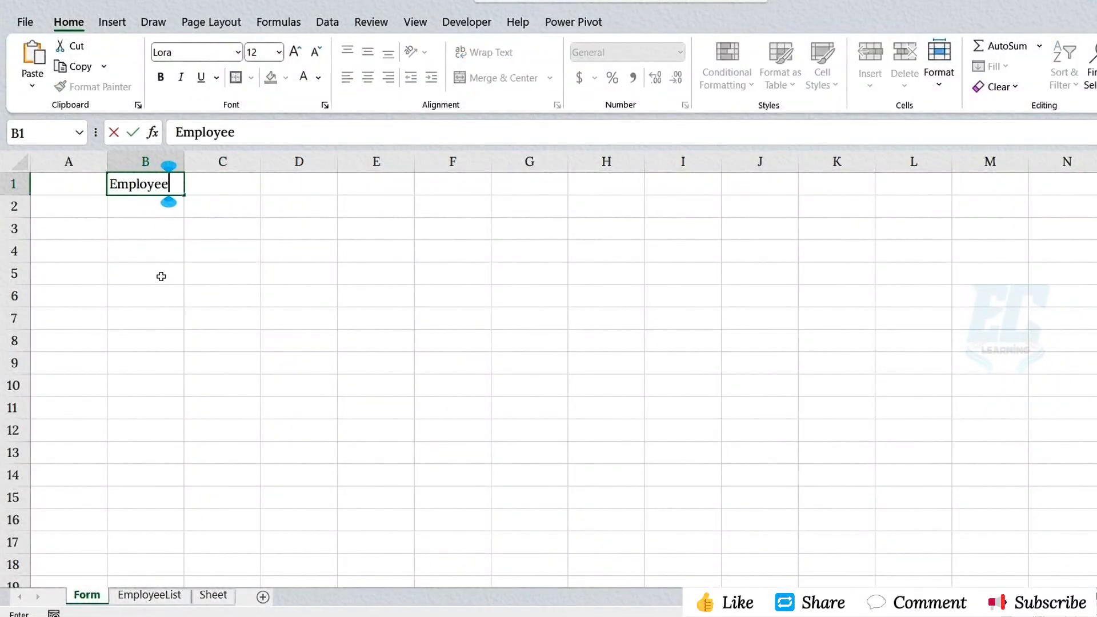
type(" Data Form")
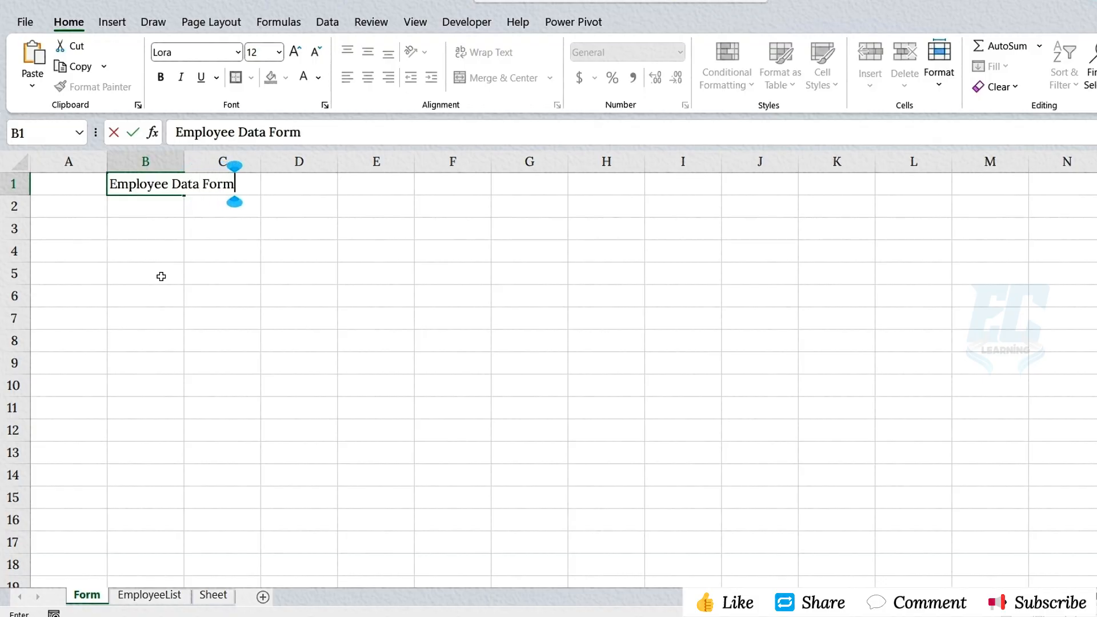
key("Tab")
key("Left")
left_click_drag(150, 183, 575, 183)
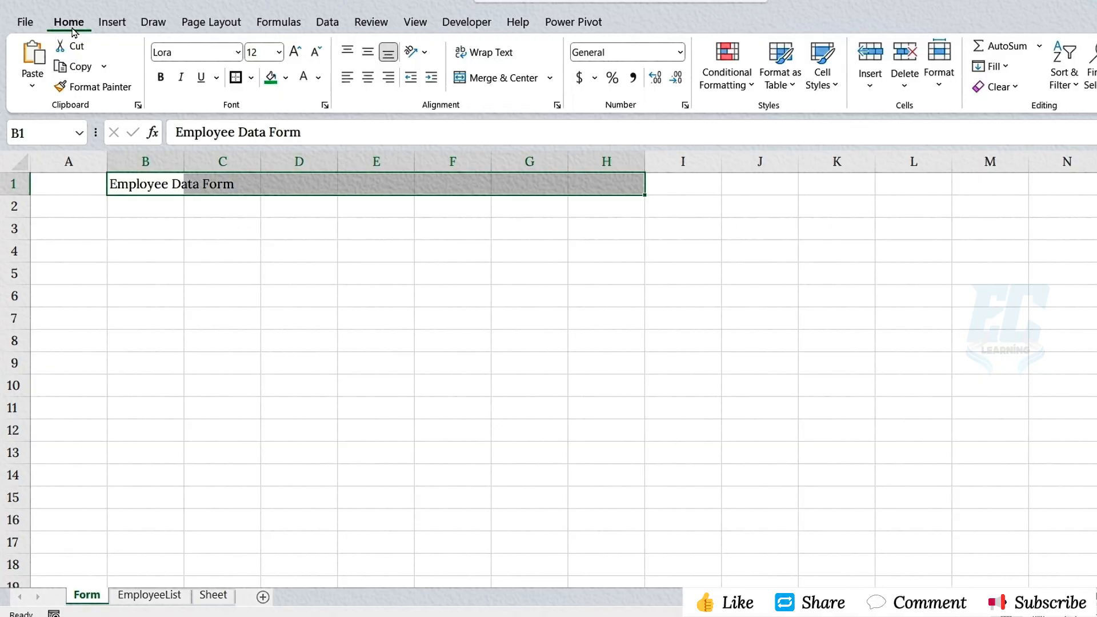
left_click(496, 82)
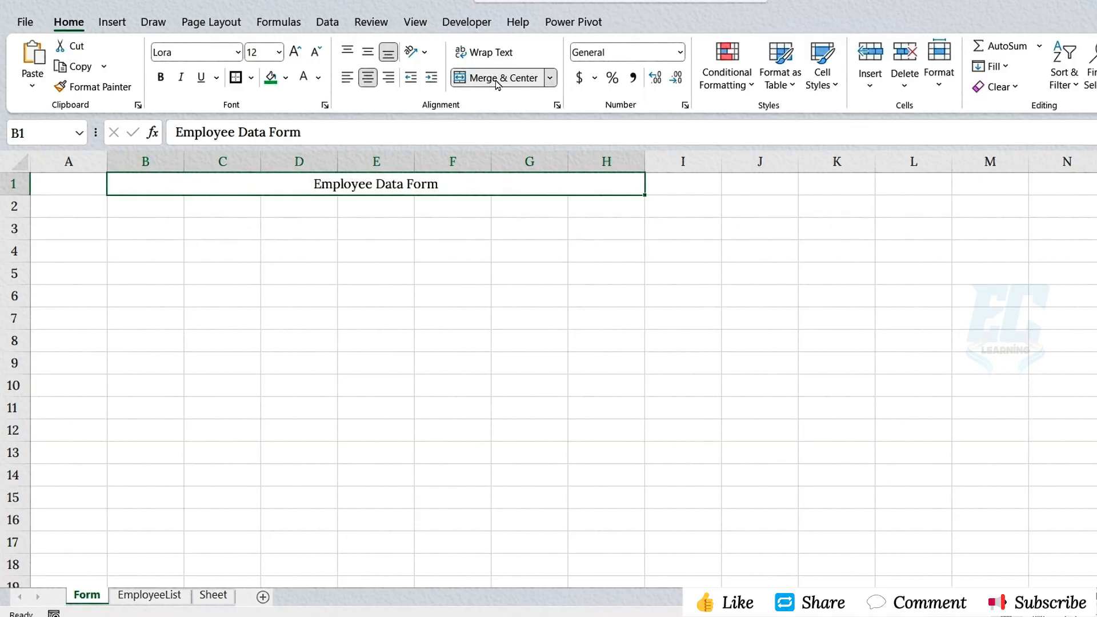
- Format the title with a green fill and bold white text at font size 14
left_click(273, 79)
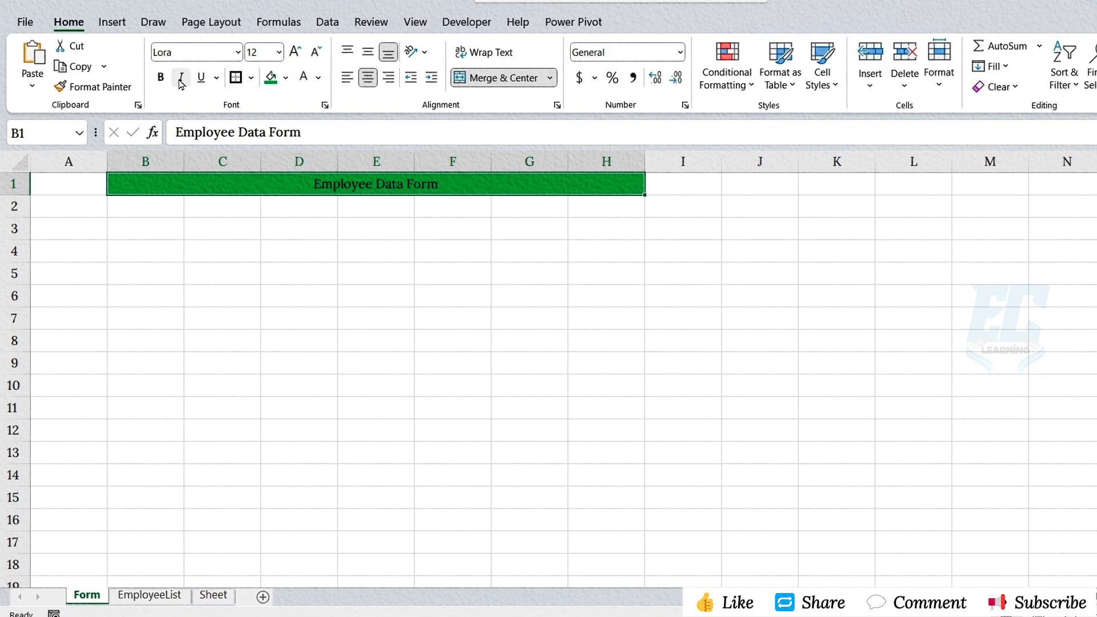
left_click(161, 77)
left_click(303, 78)
left_click(279, 52)
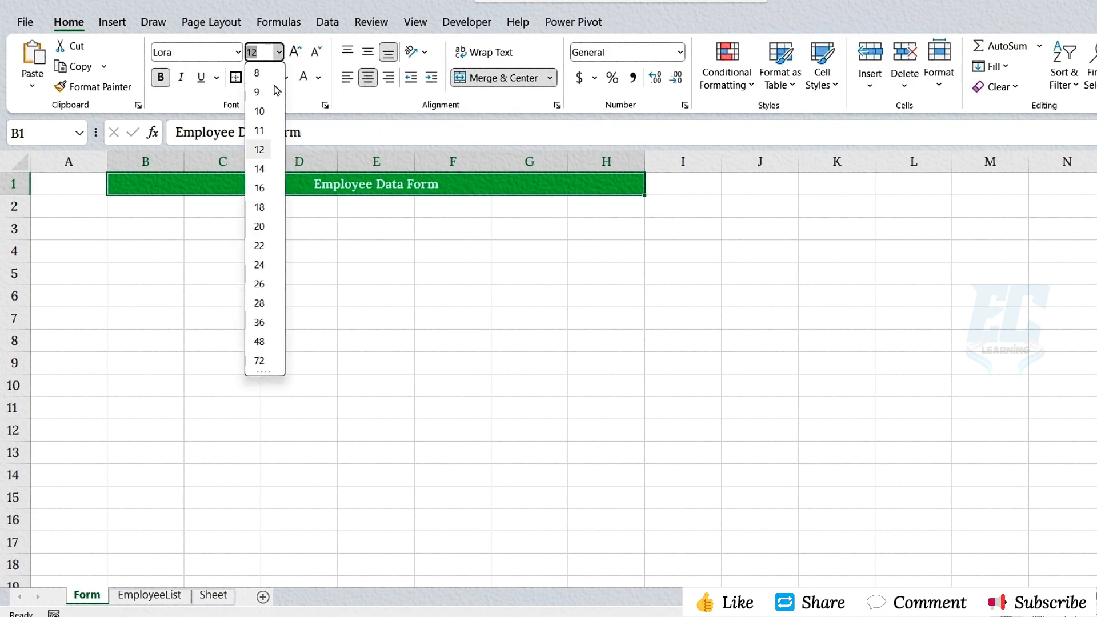
left_click(254, 148)
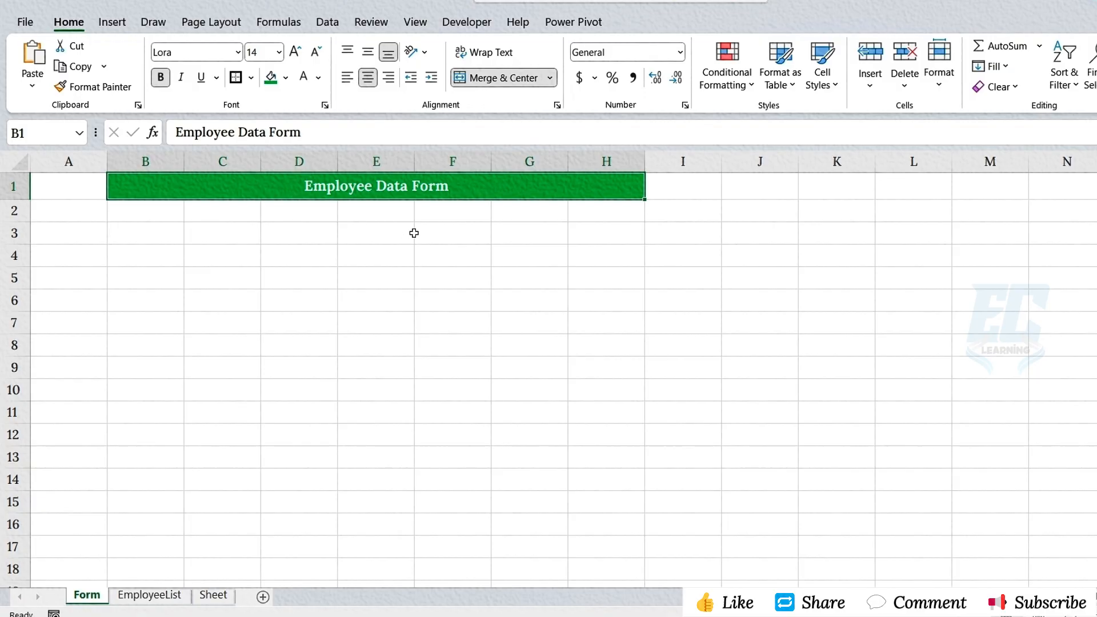
- Enter the labels "Full name", "ID" and "Department" in C3, C5 and C7
left_click(210, 237)
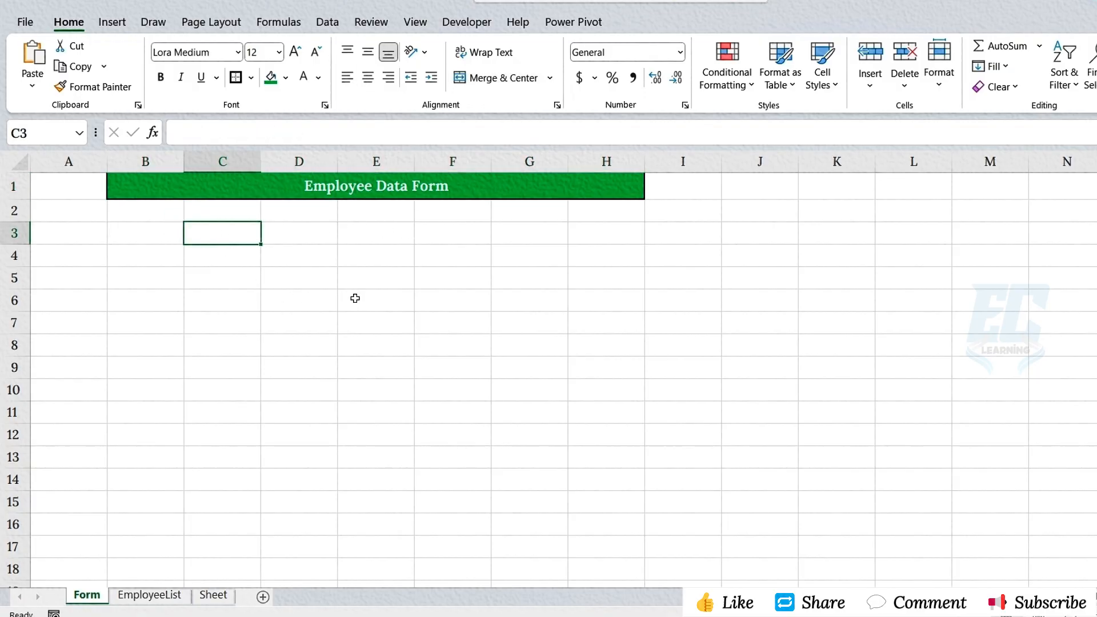
type("Full name")
key("Return")
key("Return")
type("I")
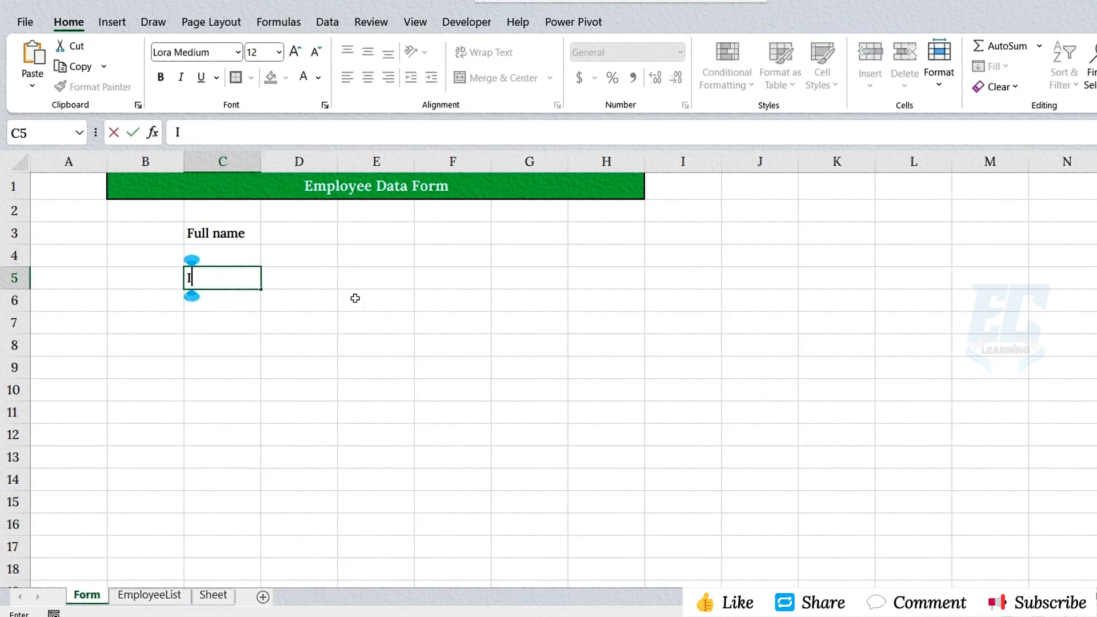
type("D")
key("Return")
key("Return")
type("Department")
key("Return")
key("Return")
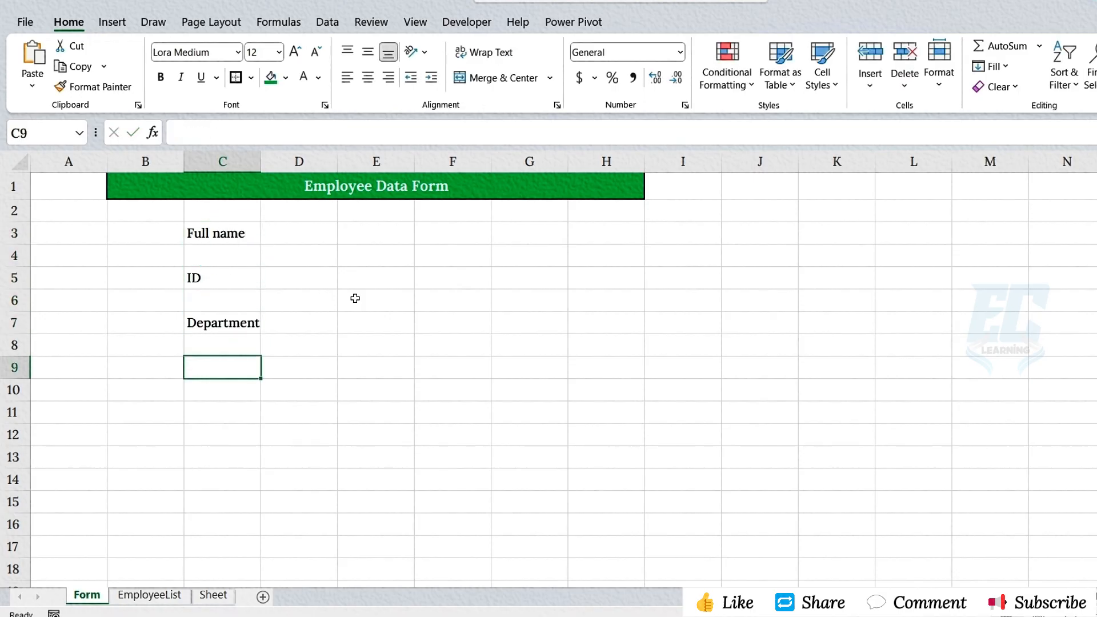
- Enter the labels "Title", "Email" and "Joining Date" in C9, C11 and C13
type("Title")
key("Return")
key("Return")
type("Email")
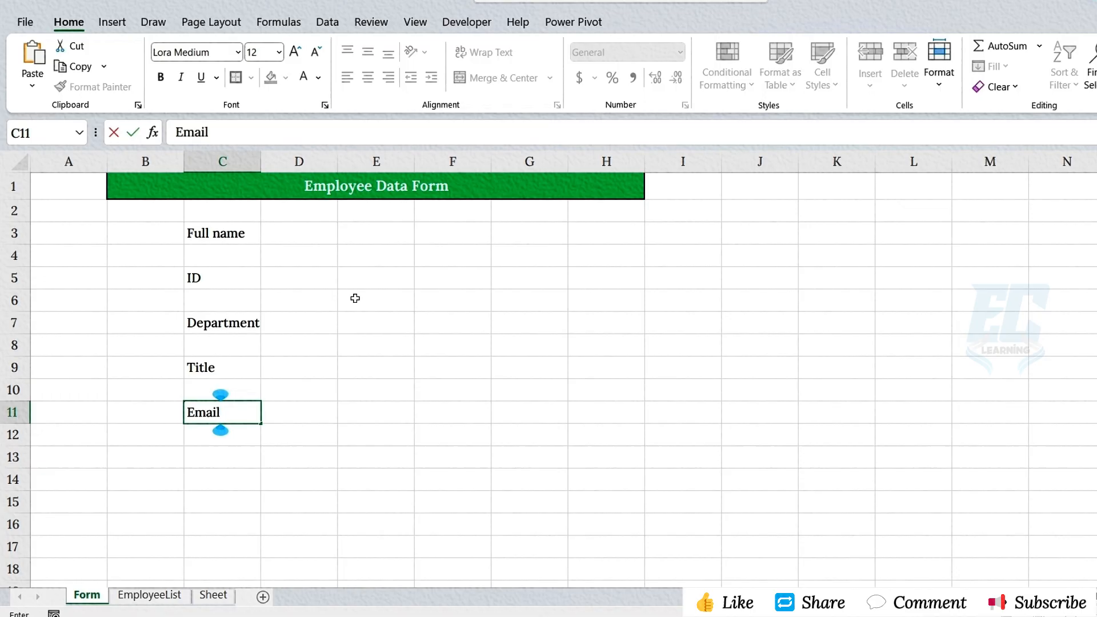
key("Return")
key("Return")
type("Joining Date")
- Enter the labels "Basic Pay", "Medical" and "Conveyance" in F3, F5 and F7
left_click(450, 237)
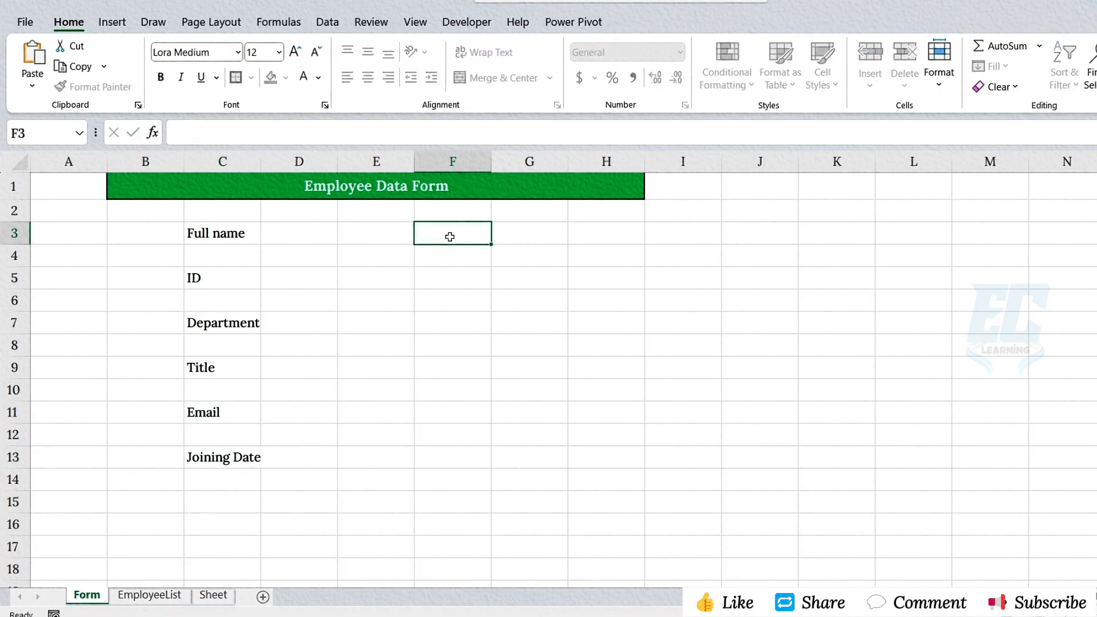
type("Basic Pay")
key("Return")
key("Return")
type("Medi")
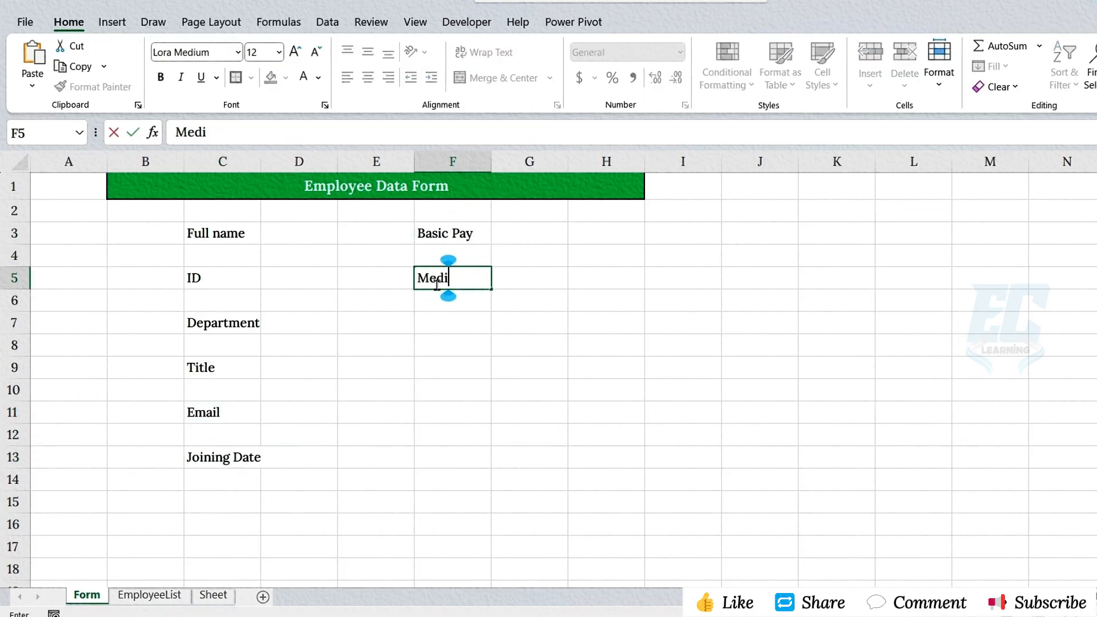
type("cal")
key("Return")
key("Return")
type("Conveyan")
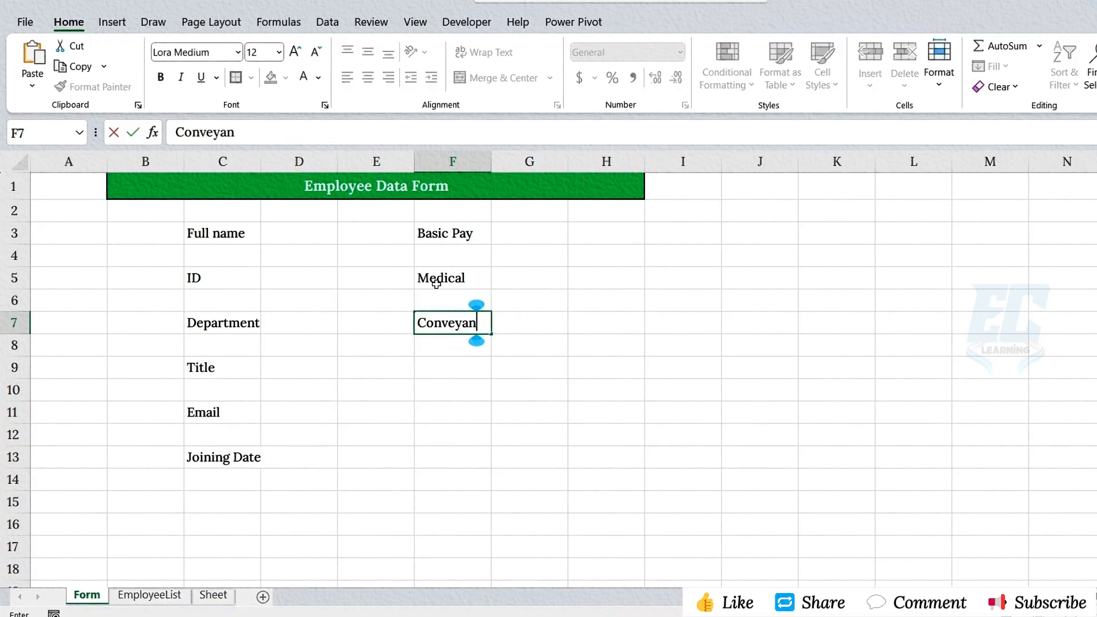
type("ce")
key("Return")
key("Return")
- Enter the labels "Deduction", "Net Pay" and "Shift" in F9, F11 and F13
type("Deduction")
key("Return")
key("Return")
type("Net")
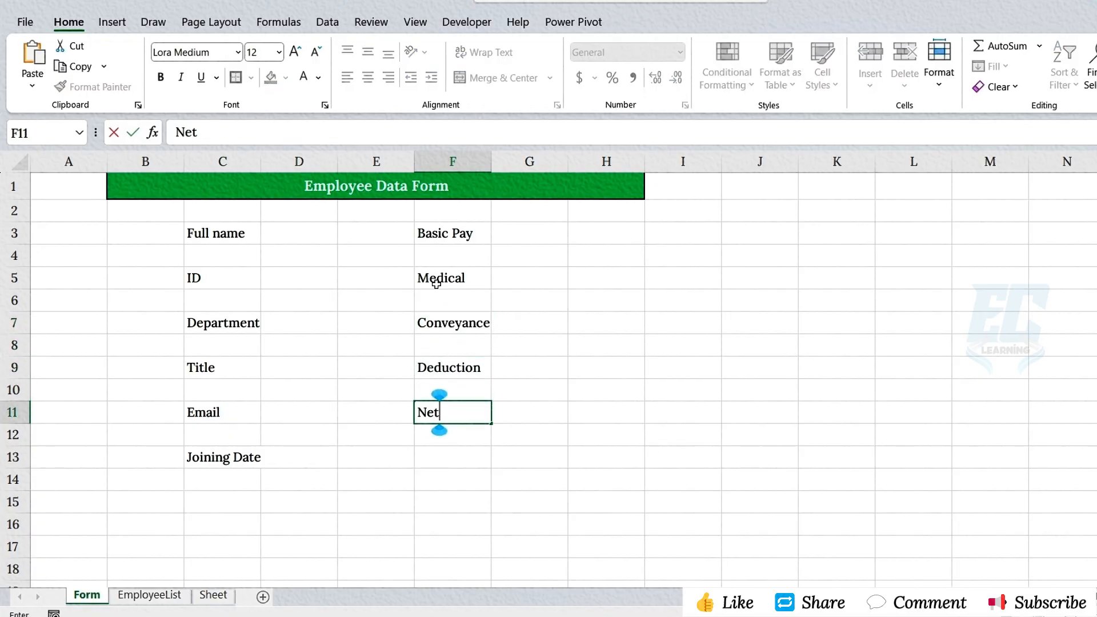
type(" Pay")
key("Return")
key("Return")
type("Shift")
key("ctrl+Return")
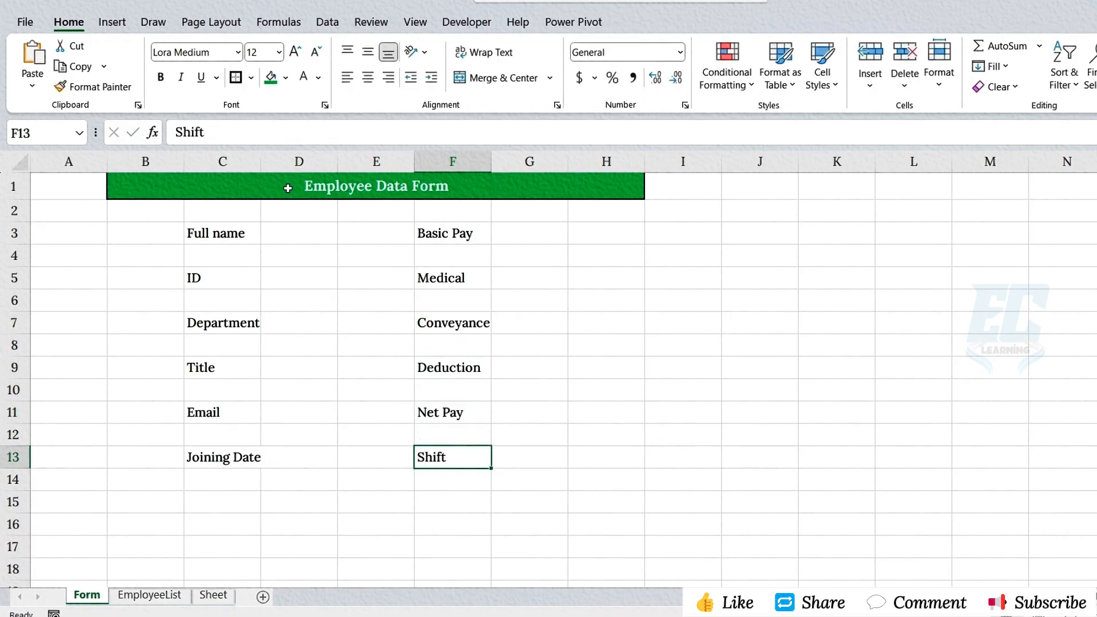
- Fit columns C and F to their labels and right-align the labels in C3:C13 and F3:F13
left_click_drag(229, 233, 229, 457)
left_click_drag(457, 233, 468, 460, "ctrl")
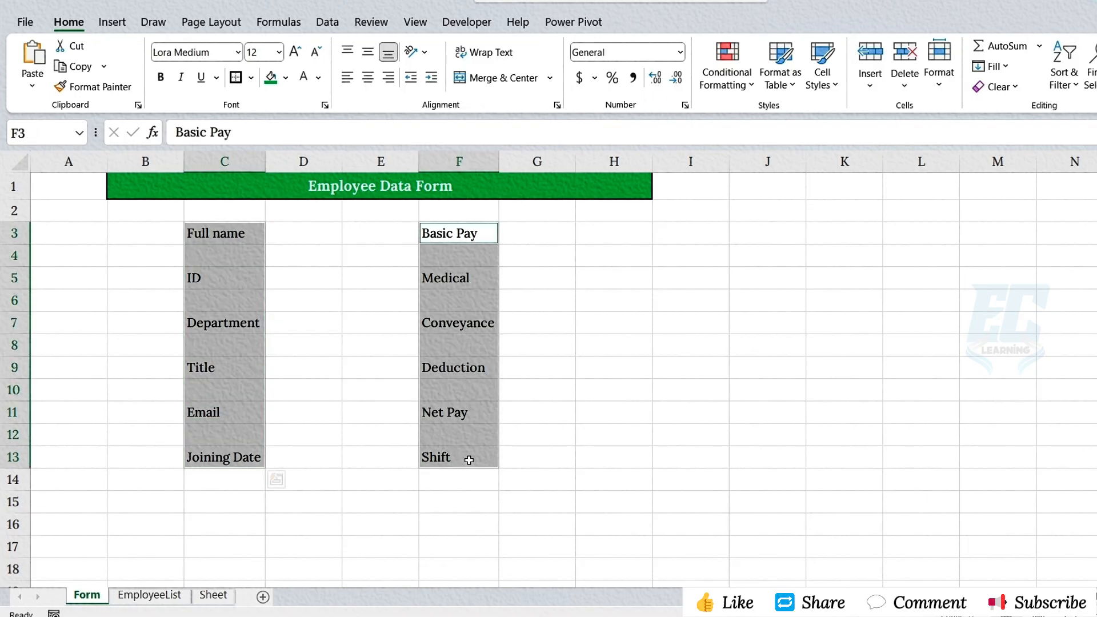
left_click(389, 79)
- Apply borders and a light grey fill to the input cells beside every label in columns D and G, rows 3 to 13
left_click(323, 236)
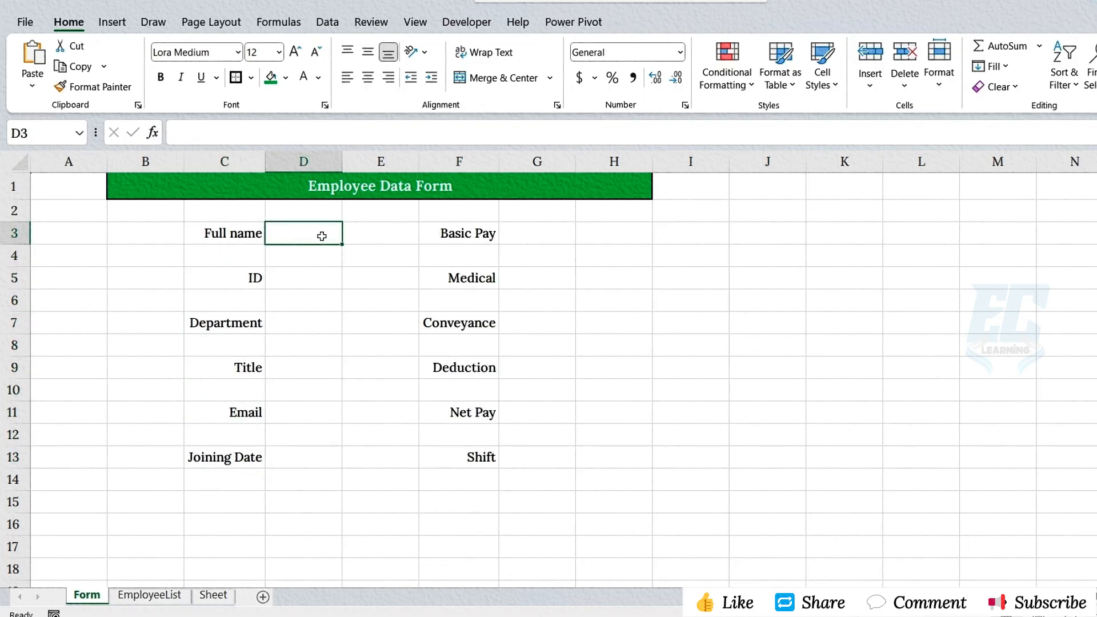
left_click(536, 233)
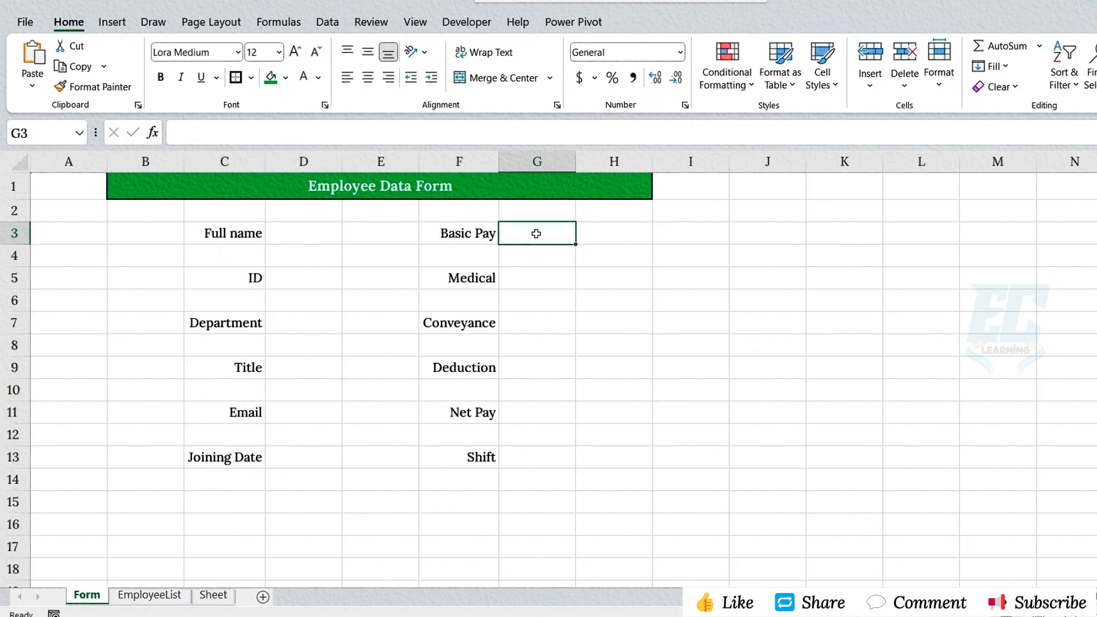
left_click(319, 233)
left_click(307, 283, "ctrl")
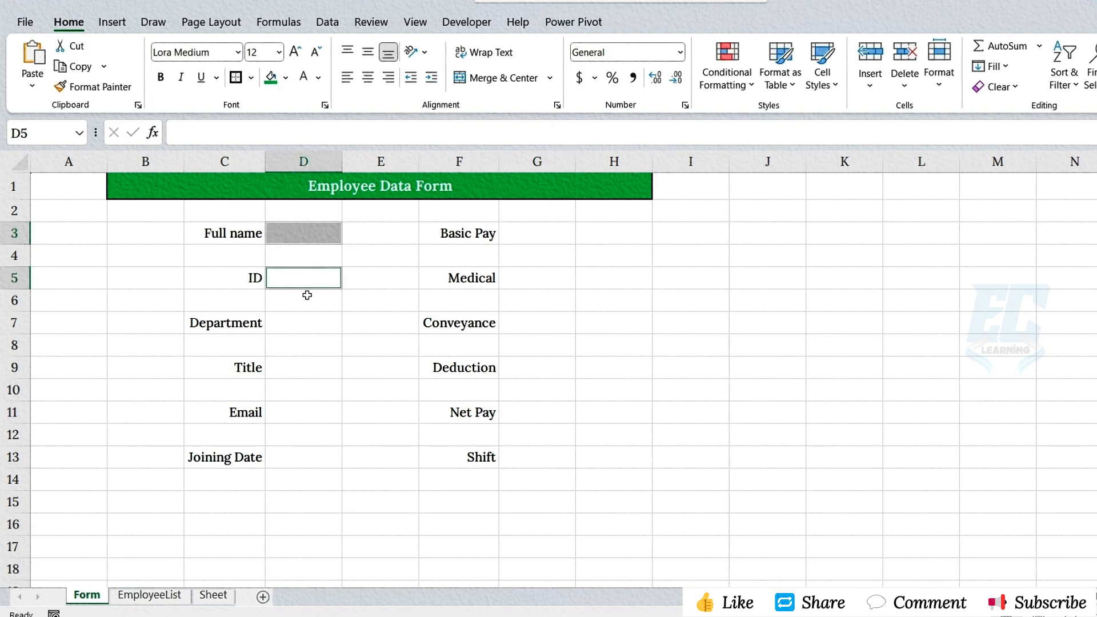
left_click(302, 326, "ctrl")
left_click(302, 370, "ctrl")
left_click(302, 418, "ctrl")
left_click(304, 455, "ctrl")
left_click(529, 234, "ctrl")
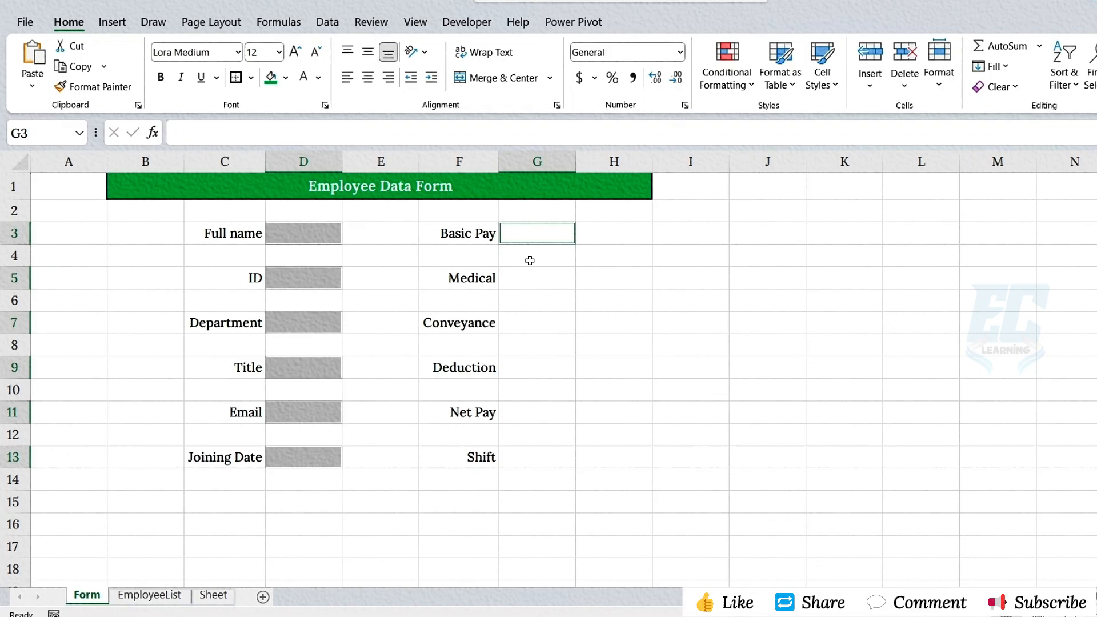
left_click(535, 281, "ctrl")
left_click(538, 329, "ctrl")
left_click(534, 368, "ctrl")
left_click(537, 413, "ctrl")
left_click(545, 458, "ctrl")
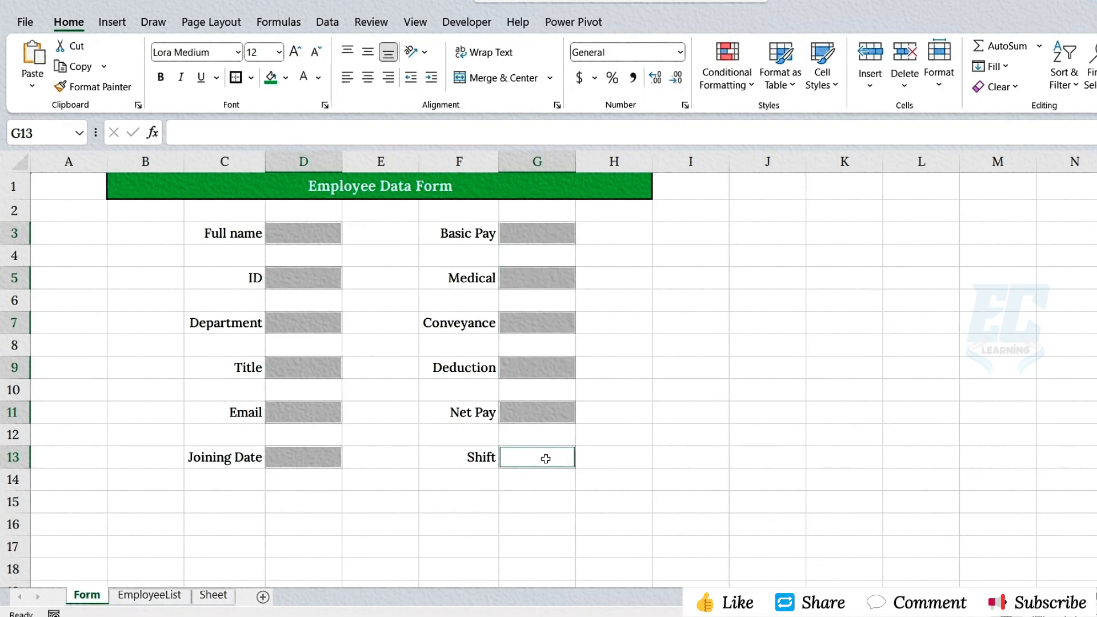
left_click(235, 79)
left_click(285, 79)
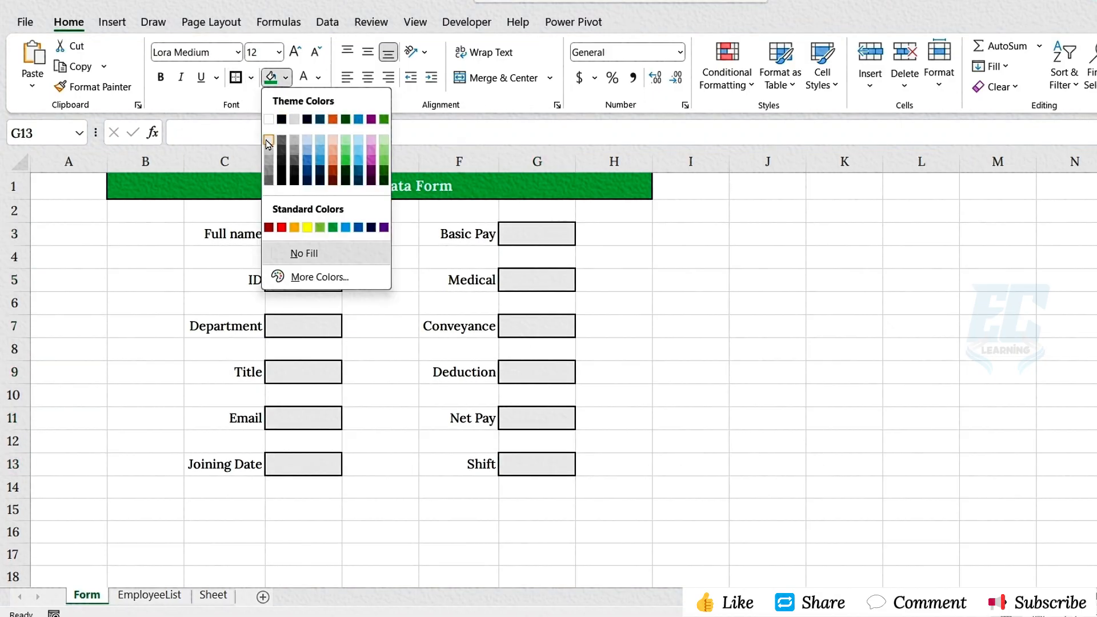
left_click(268, 144)
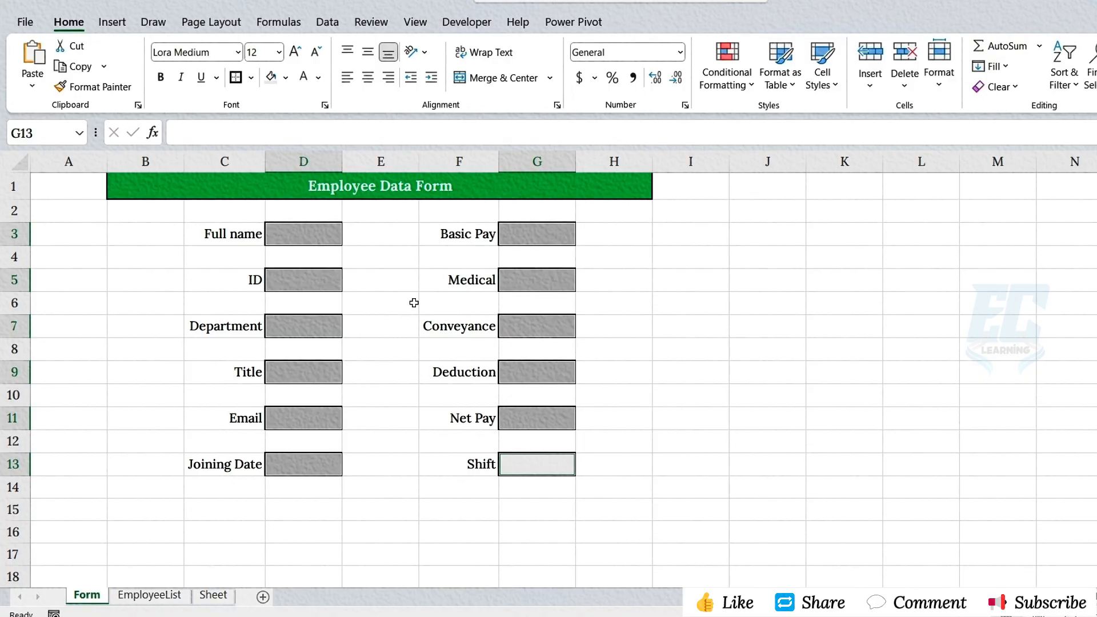
left_click(471, 463)
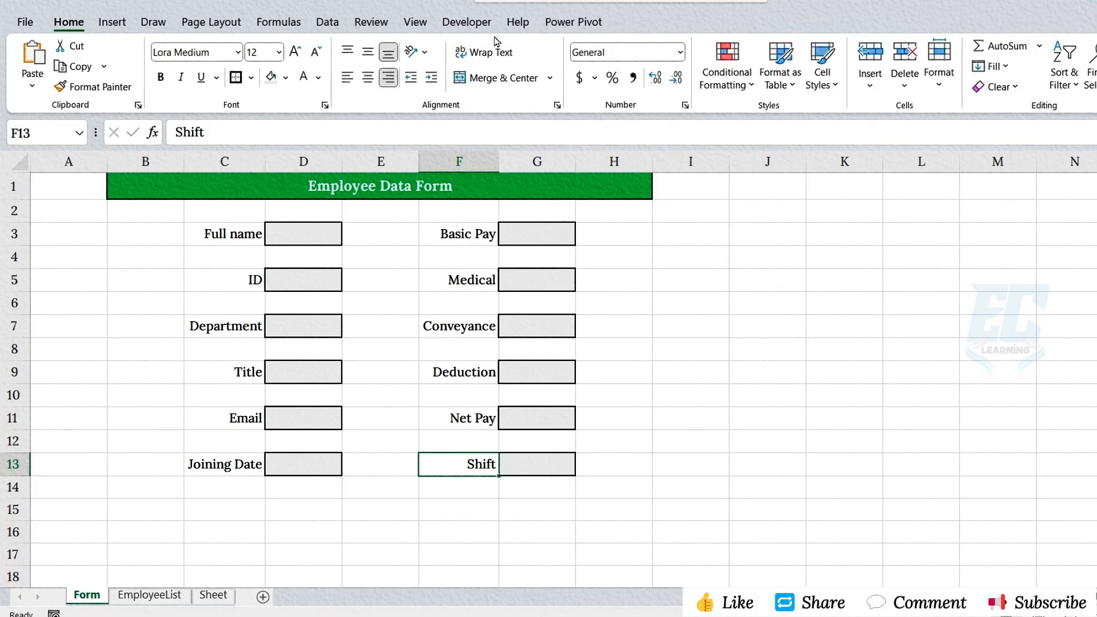
- Insert an option button form control in the Shift input cell G13
left_click(466, 22)
left_click(363, 63)
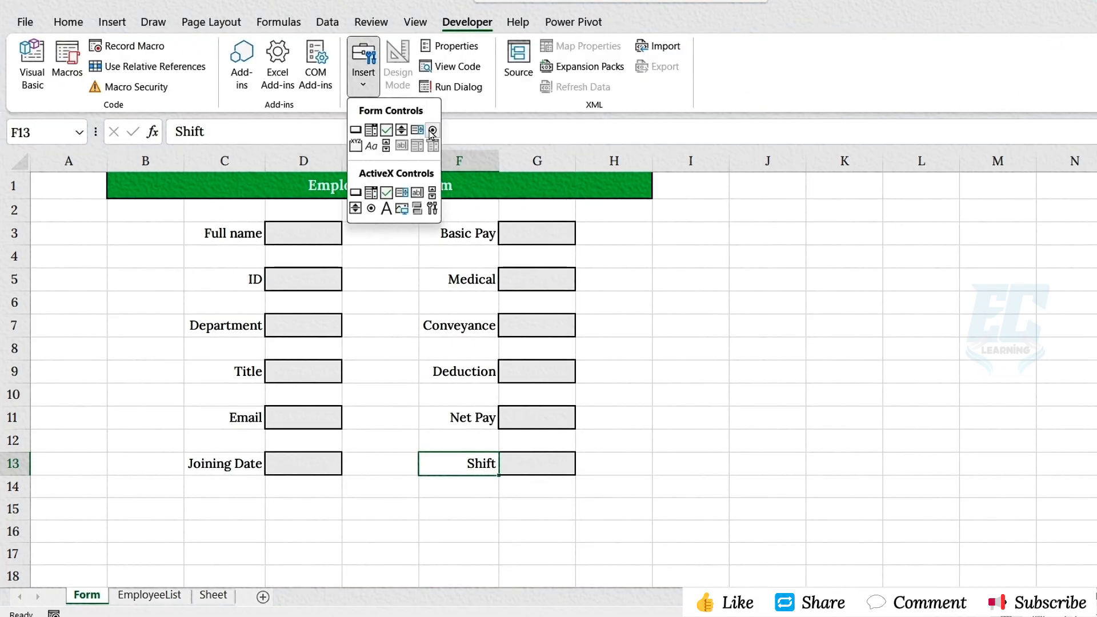
left_click(432, 131)
left_click_drag(505, 456, 540, 463)
- Duplicate the option button, widen column G and place both buttons side by side in G13
right_click(518, 465)
left_click(553, 309)
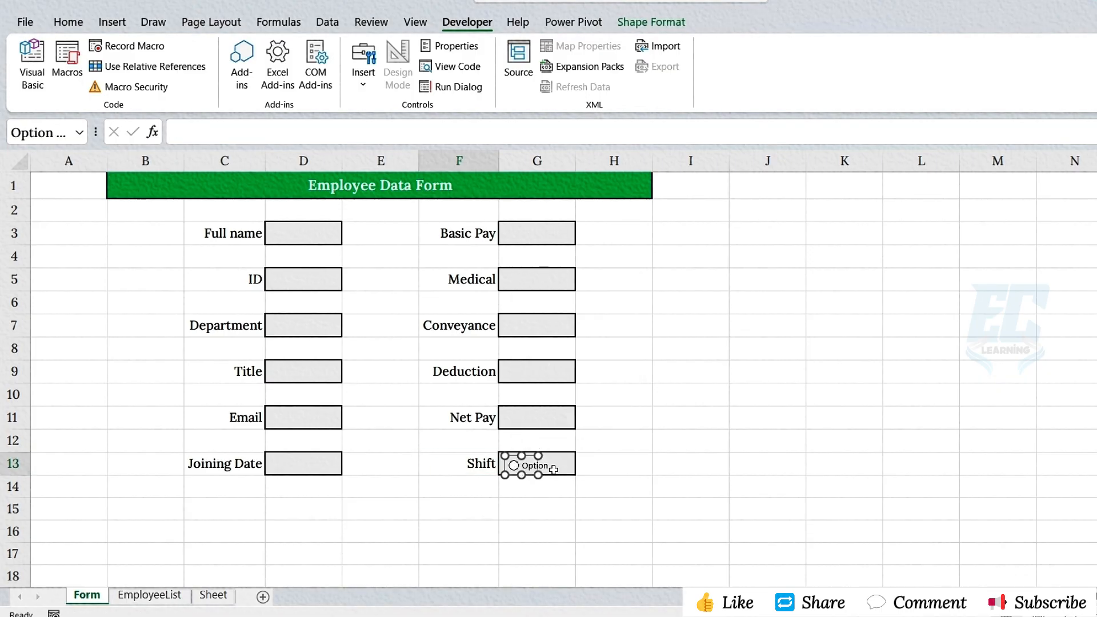
key("ctrl+v")
left_click_drag(577, 163, 630, 164)
left_click_drag(527, 478, 583, 462)
left_click_drag(512, 455, 516, 454)
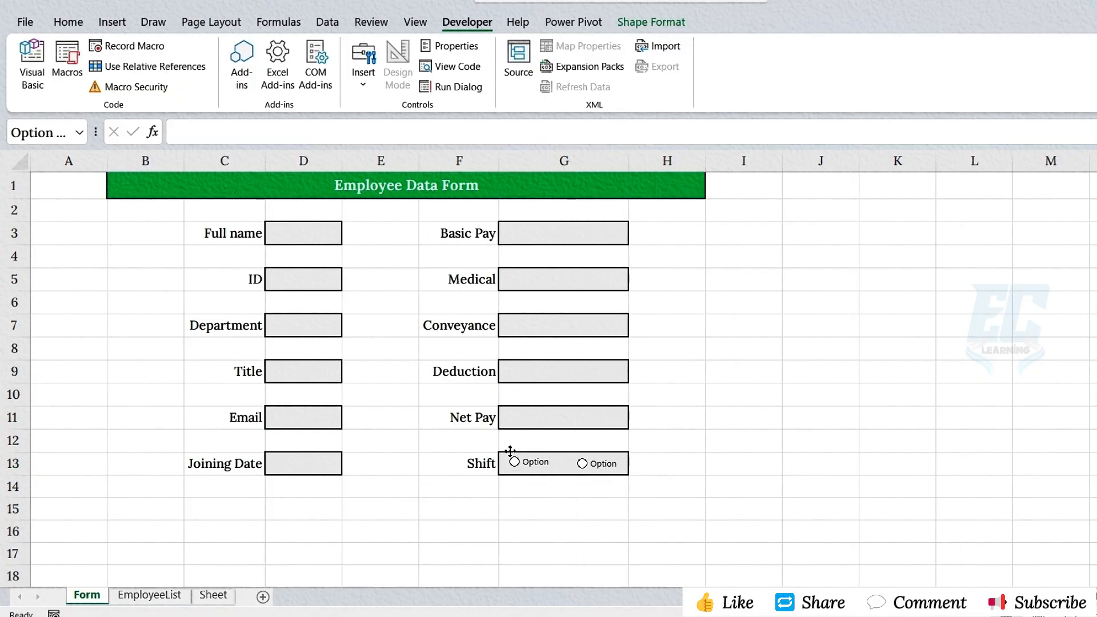
- Label the two Shift option buttons "Day" and "Night"
right_click(525, 464)
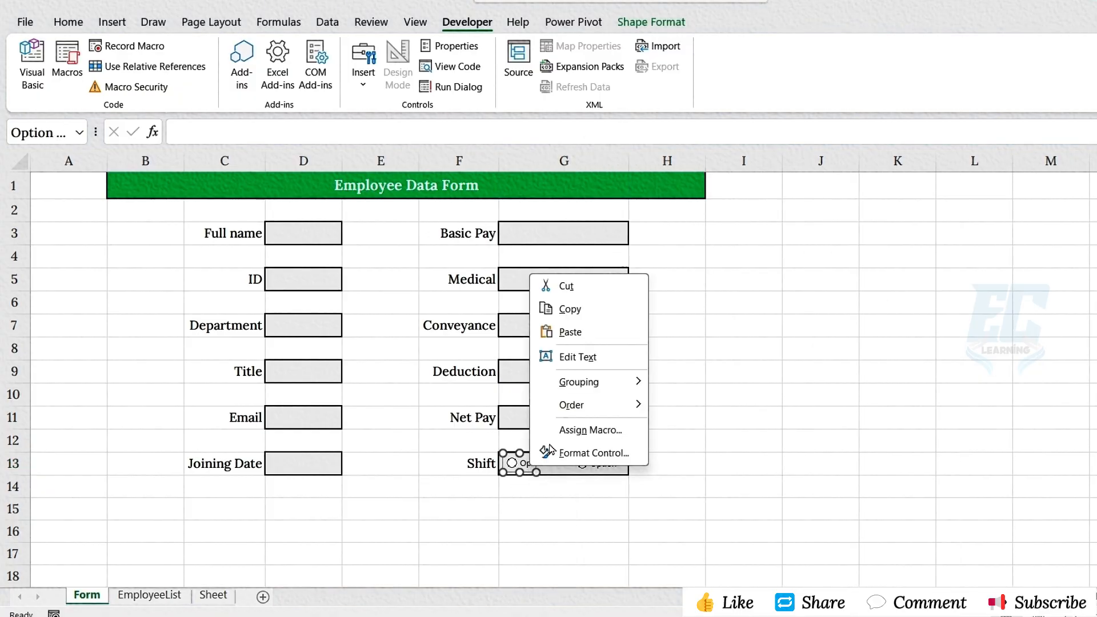
left_click(568, 357)
type("Dayon")
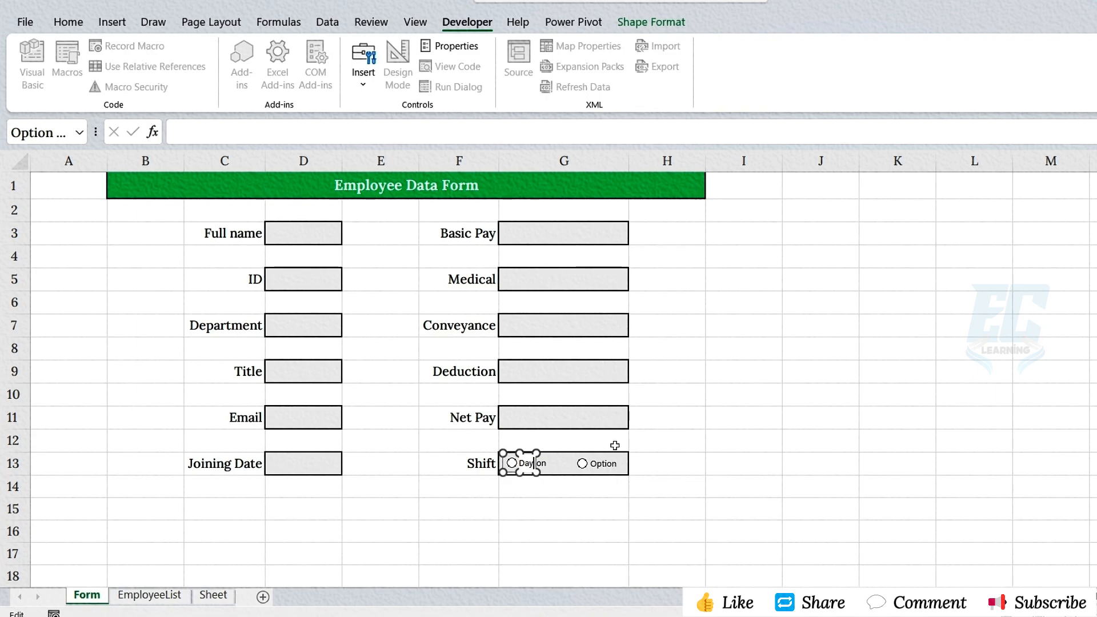
right_click(594, 463)
left_click(642, 359)
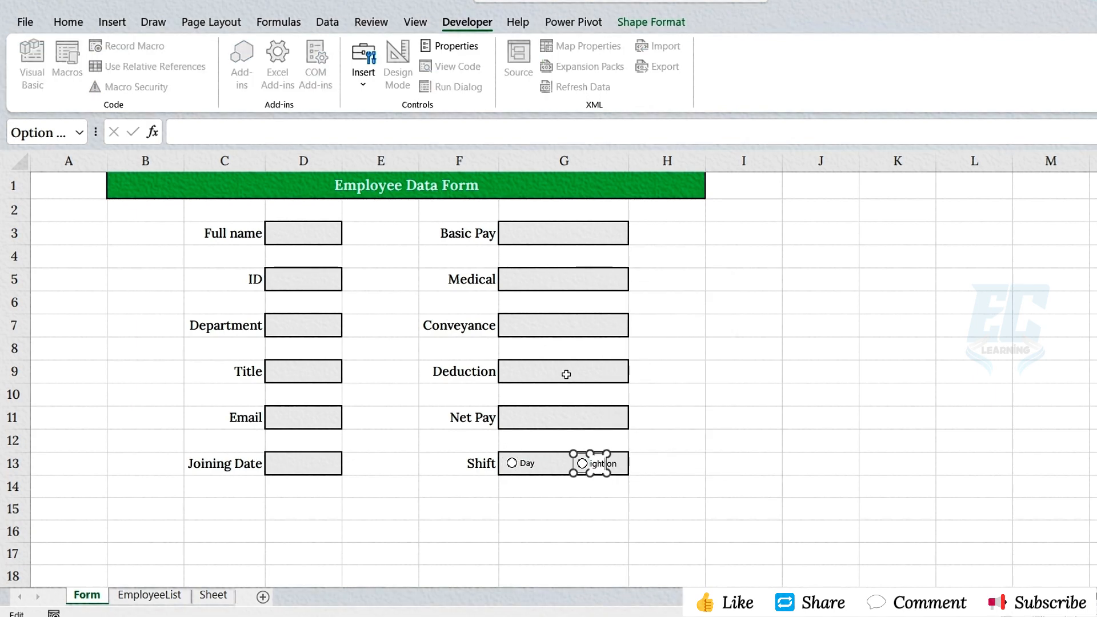
type("Night")
left_click(577, 426)
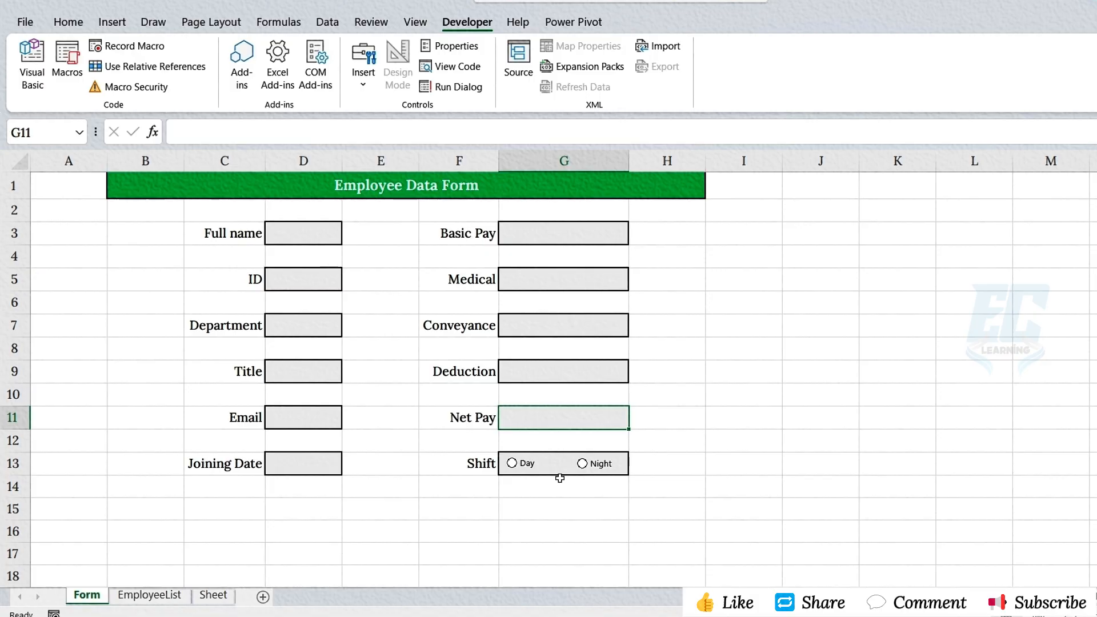
- Put an outside border around the form area B1:H17 and hide the worksheet gridlines
left_click_drag(224, 192, 607, 553)
left_click(69, 23)
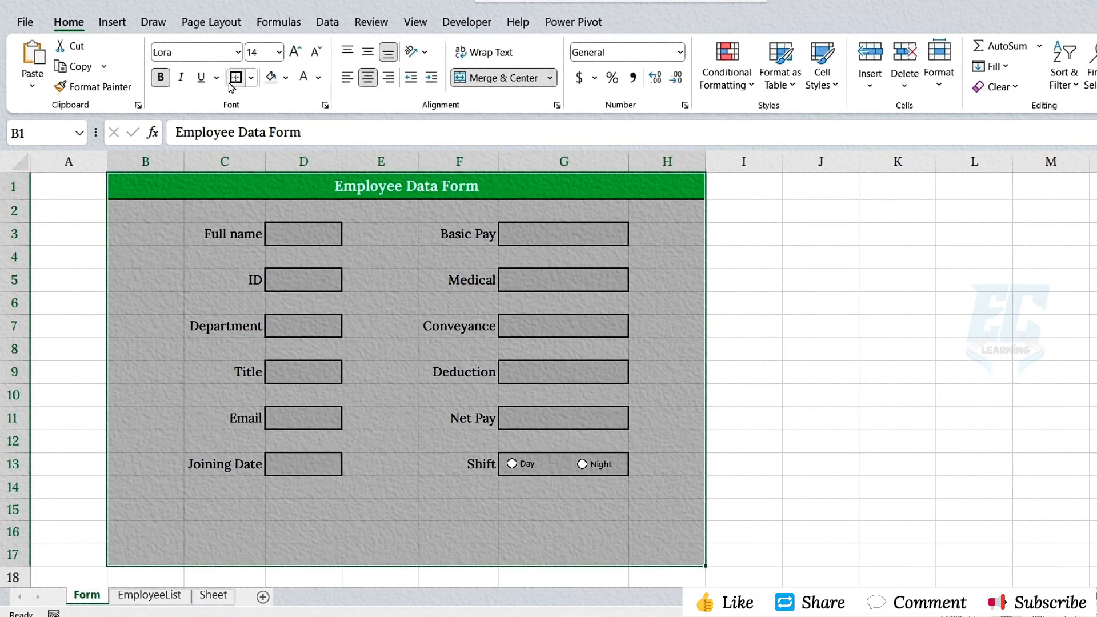
left_click(415, 23)
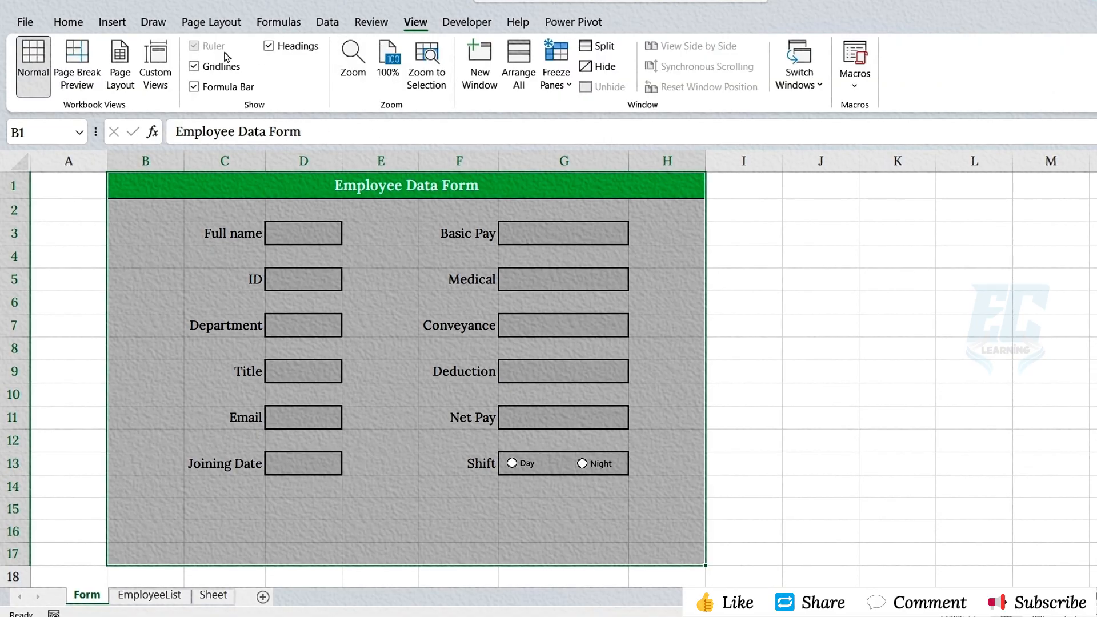
left_click(195, 67)
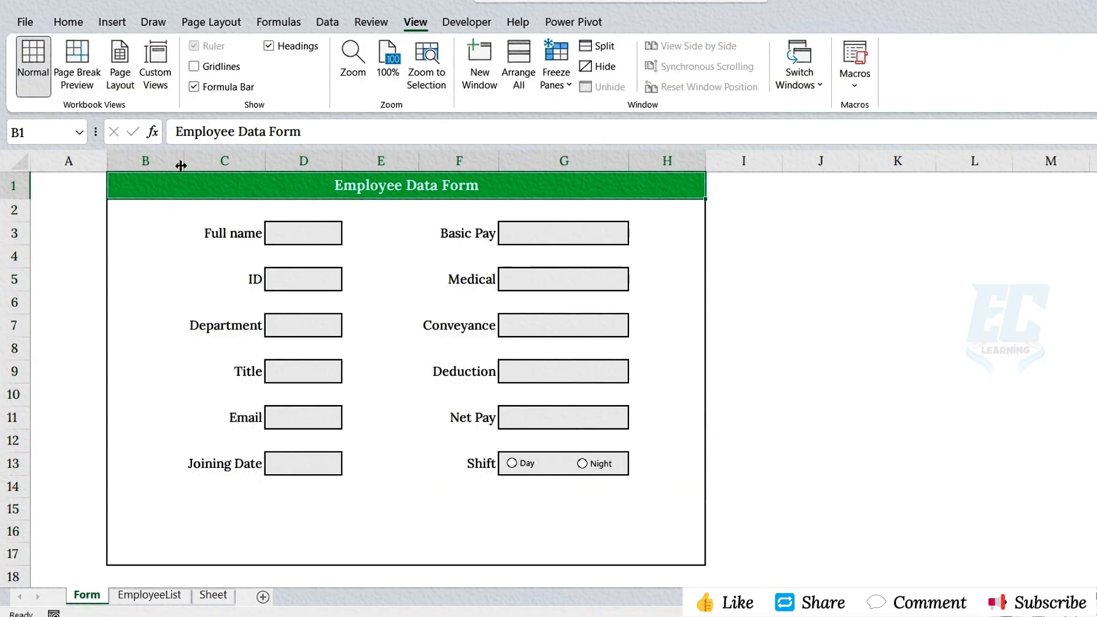
- Narrow columns B and H to slim the form's side margins
left_click_drag(181, 166, 155, 165)
left_click_drag(677, 161, 644, 165)
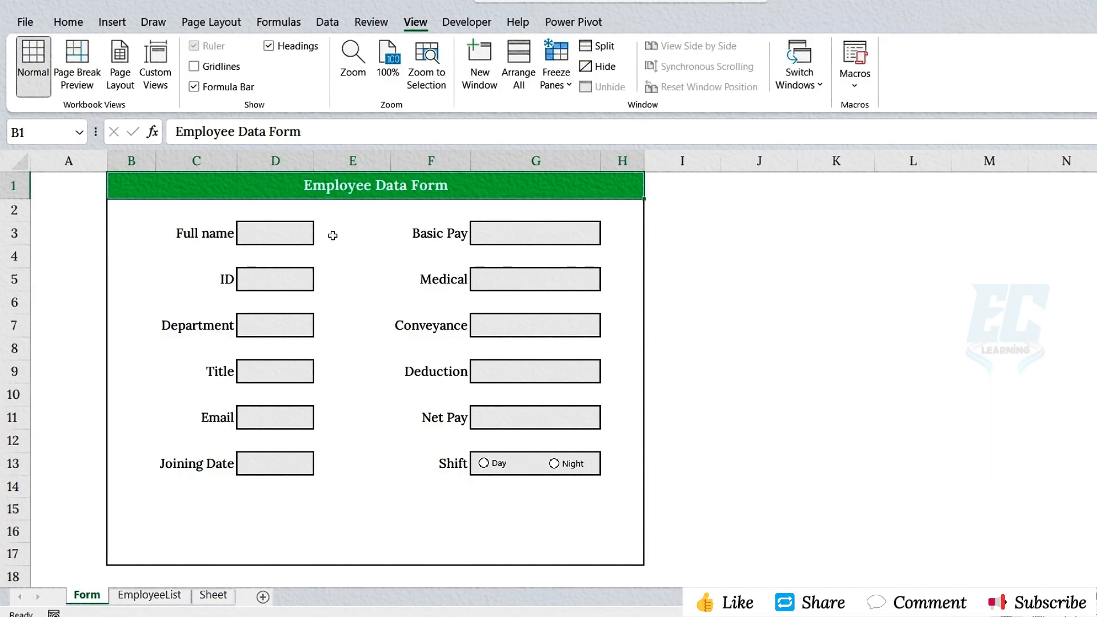
- Enter the Net Pay formula =G3+G5+G7-G9 in cell G11
left_click(508, 416)
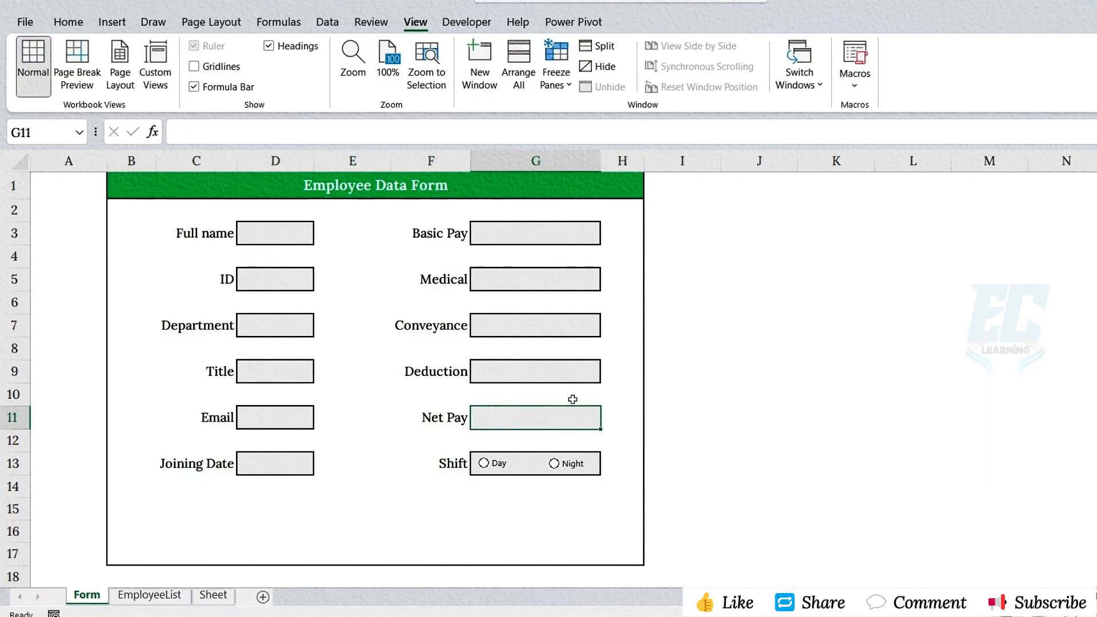
type("=")
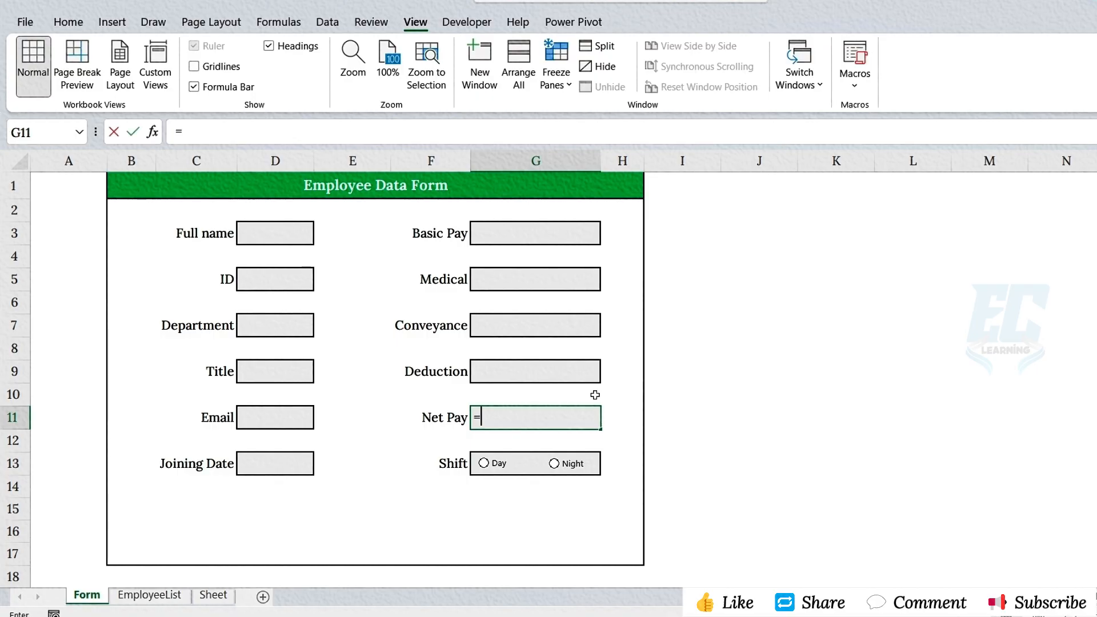
left_click(508, 239)
type("+")
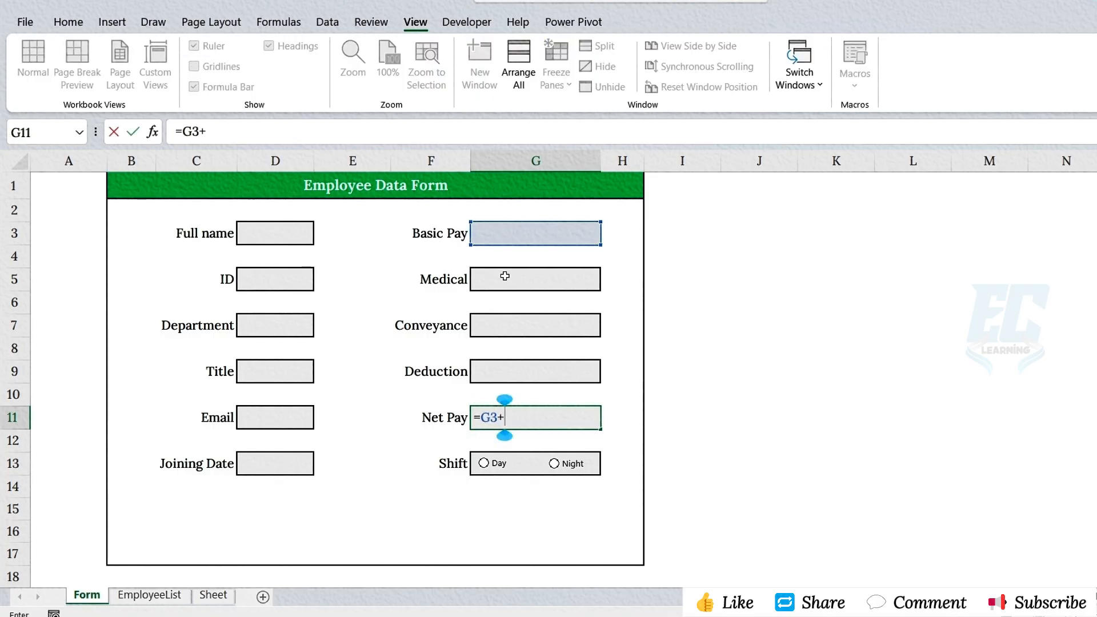
left_click(505, 274)
type("+")
left_click(503, 325)
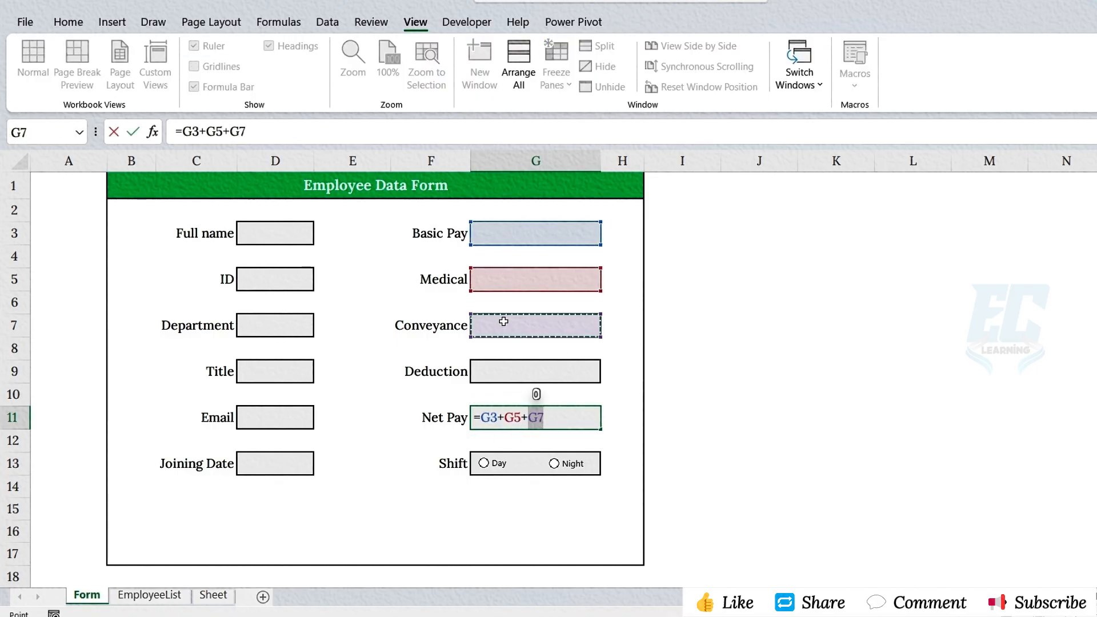
type("-")
left_click(522, 377)
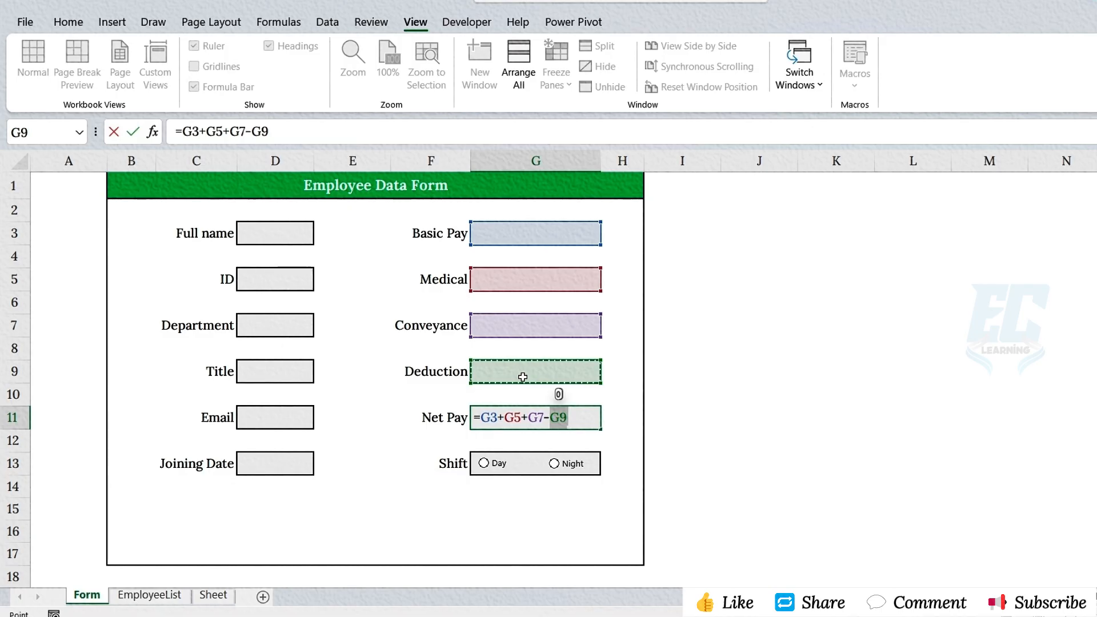
key("Return")
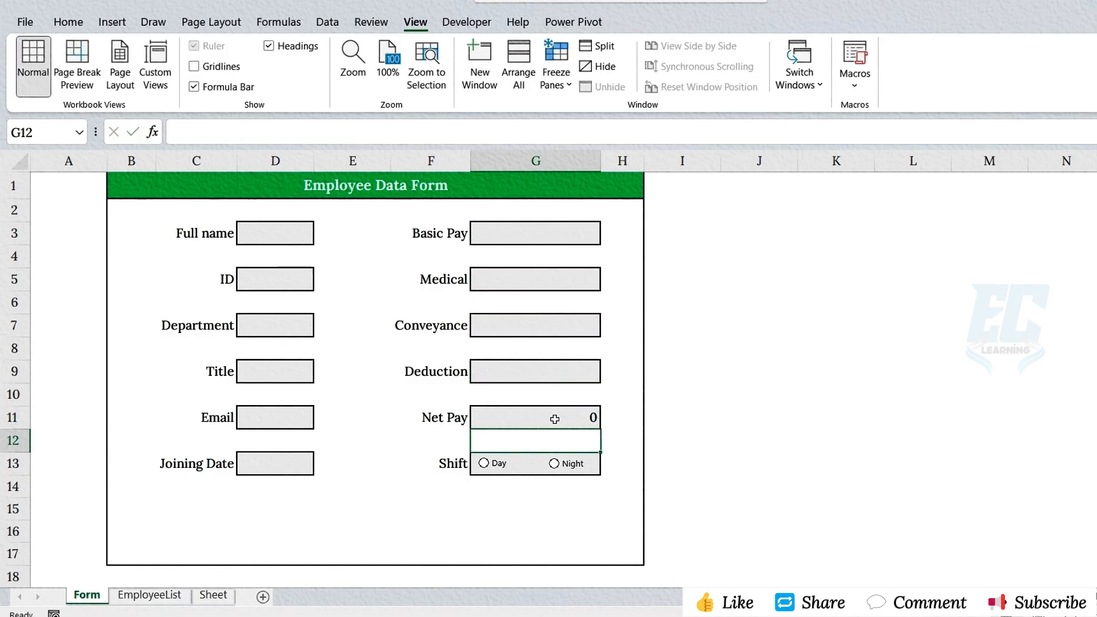
left_click(554, 419)
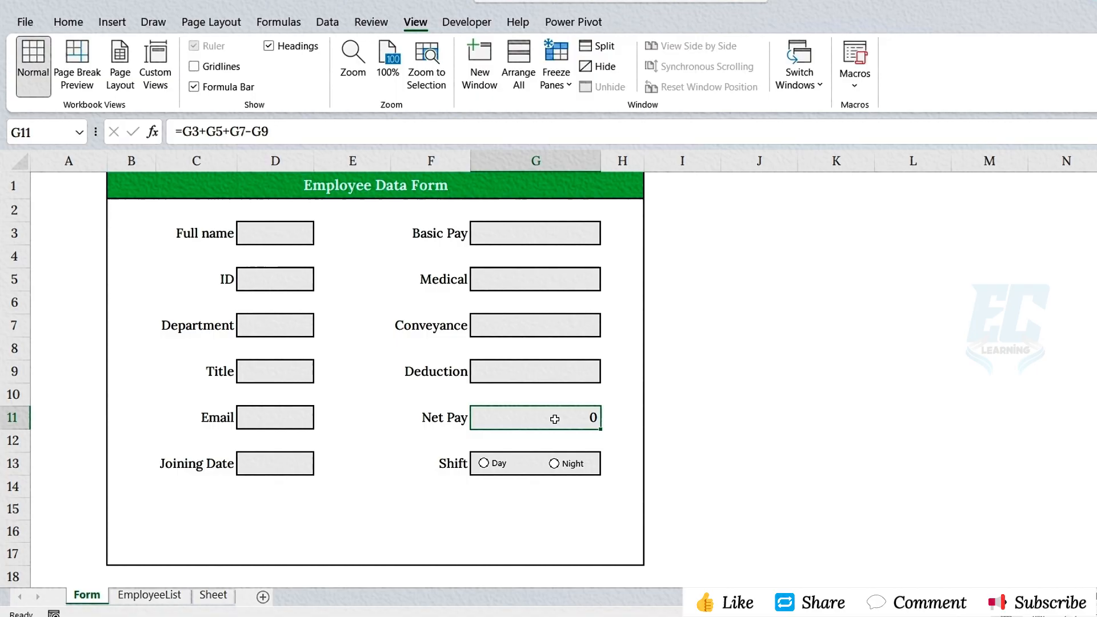
- Copy all the form labels in columns C and F and paste them as values starting at J2
left_click(217, 234)
left_click(196, 279, "ctrl")
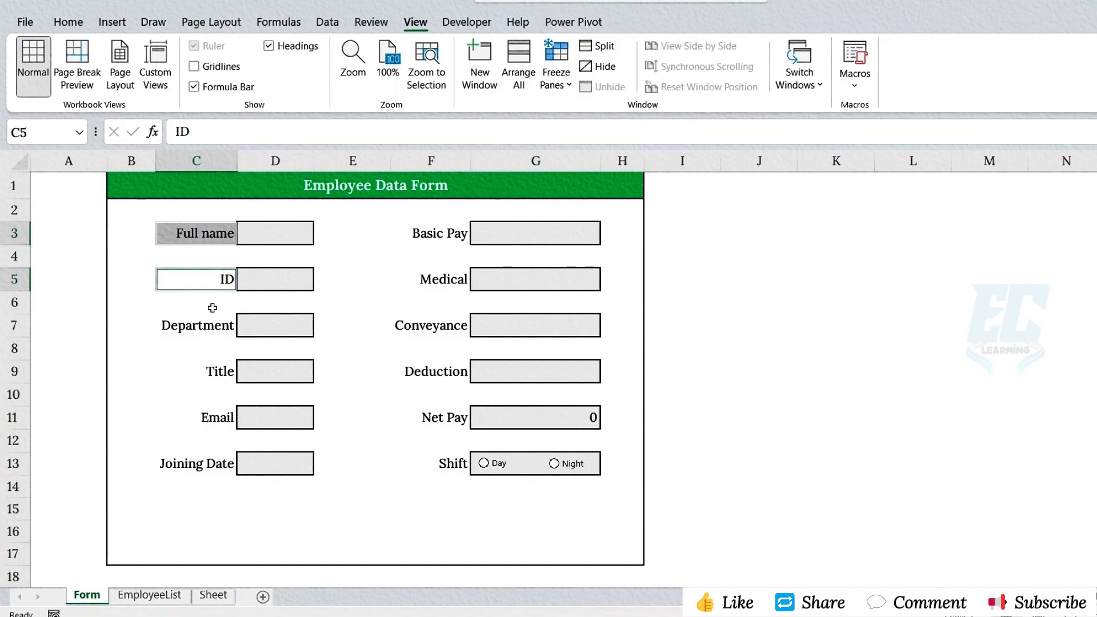
left_click(198, 325, "ctrl")
left_click(196, 417, "ctrl")
left_click(196, 463, "ctrl")
left_click(431, 234, "ctrl")
left_click(431, 325, "ctrl")
left_click(440, 376, "ctrl")
left_click(443, 417, "ctrl")
left_click(448, 463, "ctrl")
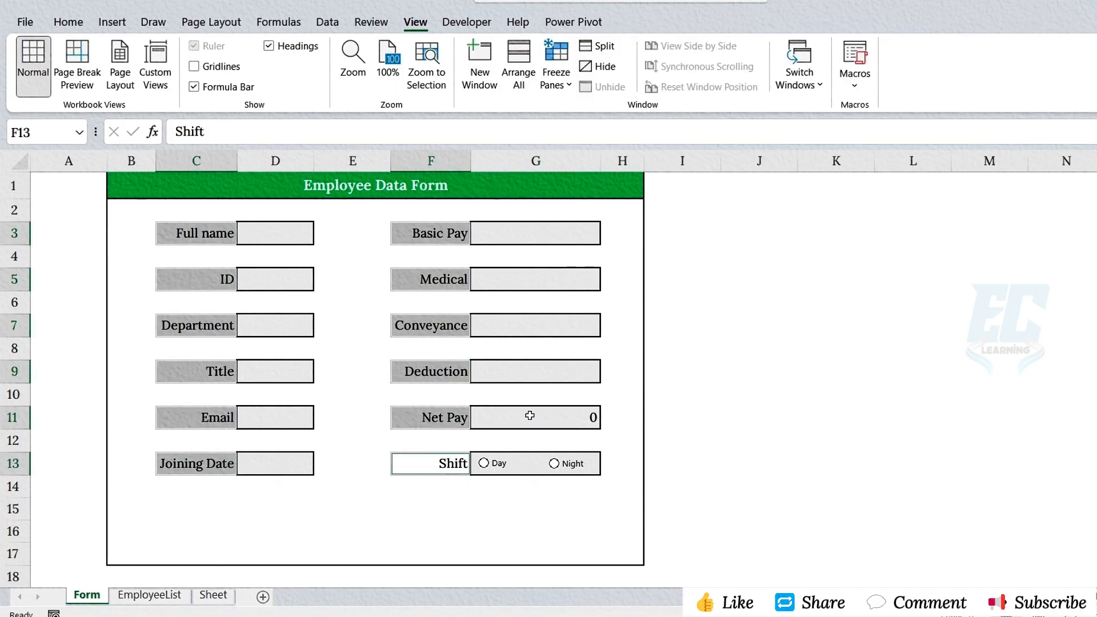
key("ctrl+c")
left_click(760, 210)
right_click(760, 210)
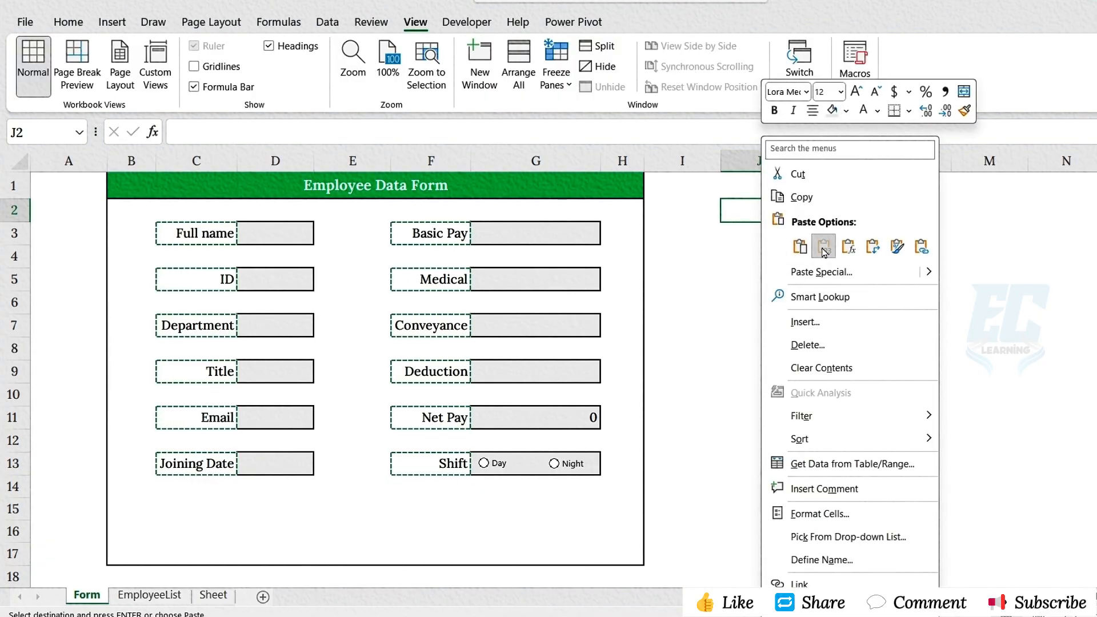
left_click(803, 249)
- Move the pasted labels from column K to J8, directly below the other labels in column J
left_click_drag(836, 210, 836, 325)
key("ctrl+x")
left_click(760, 345)
key("ctrl+v")
- Apply all borders to the range J2:K13
left_click_drag(759, 210, 840, 463)
left_click(69, 22)
left_click(251, 78)
left_click(279, 240)
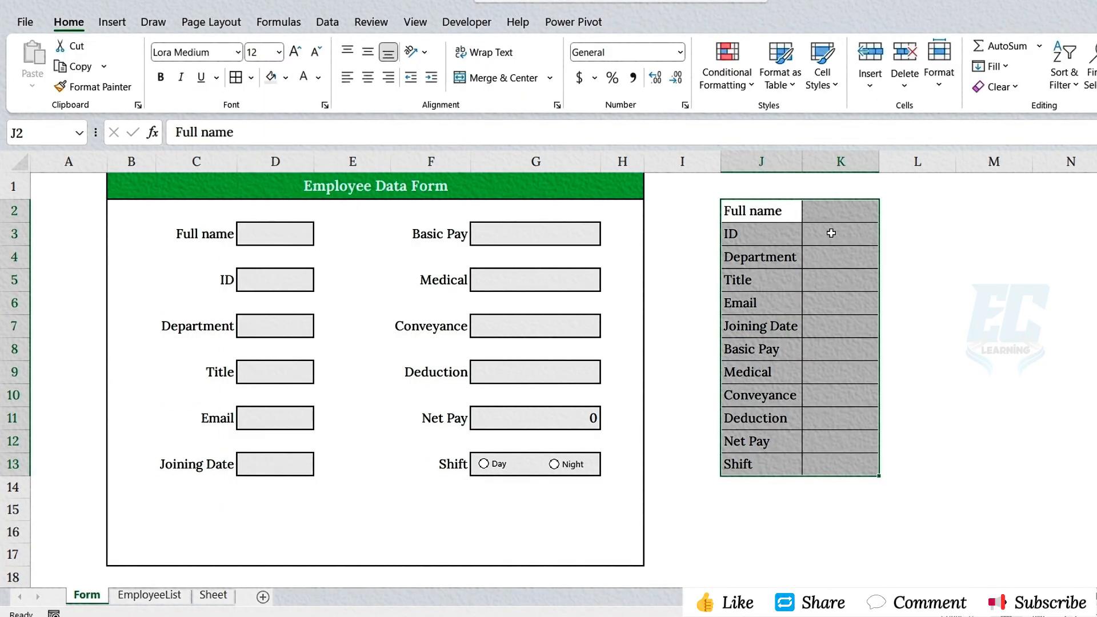
- Link K2, K3 and K4 to the form's Full name, ID and Department cells D3, D5 and D7
left_click(834, 211)
type("=")
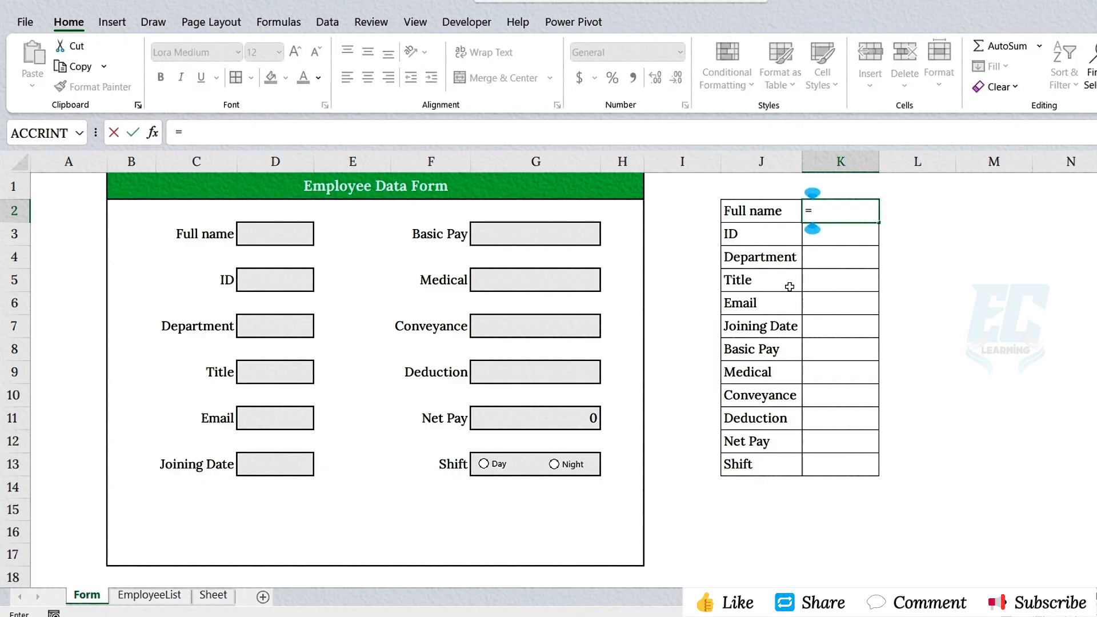
left_click(291, 238)
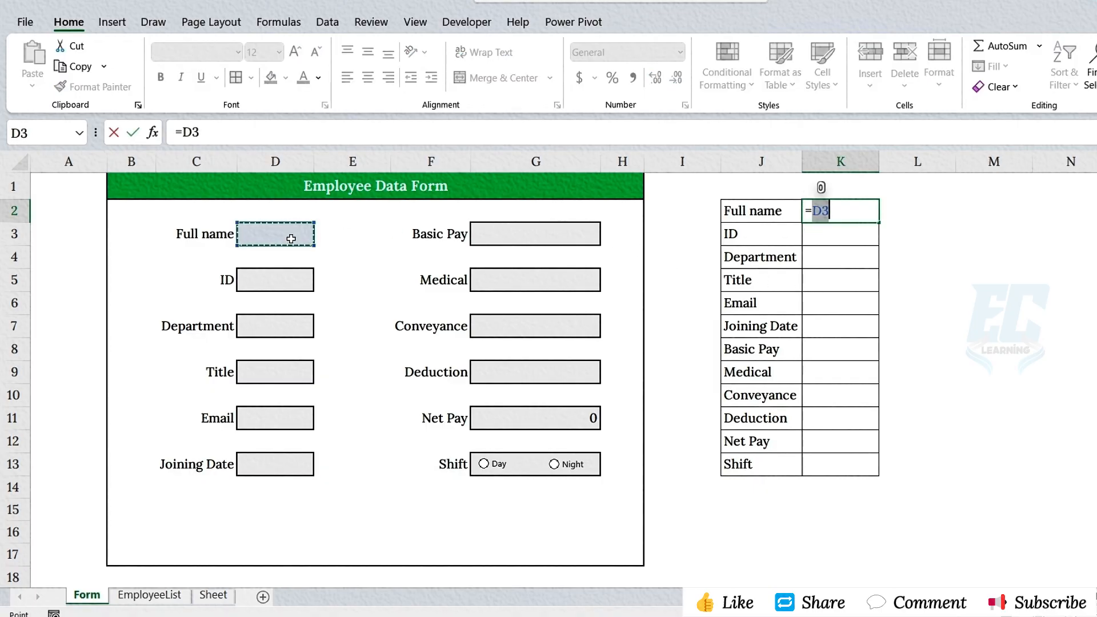
key("Return")
type("=")
left_click(291, 280)
key("Return")
type("=")
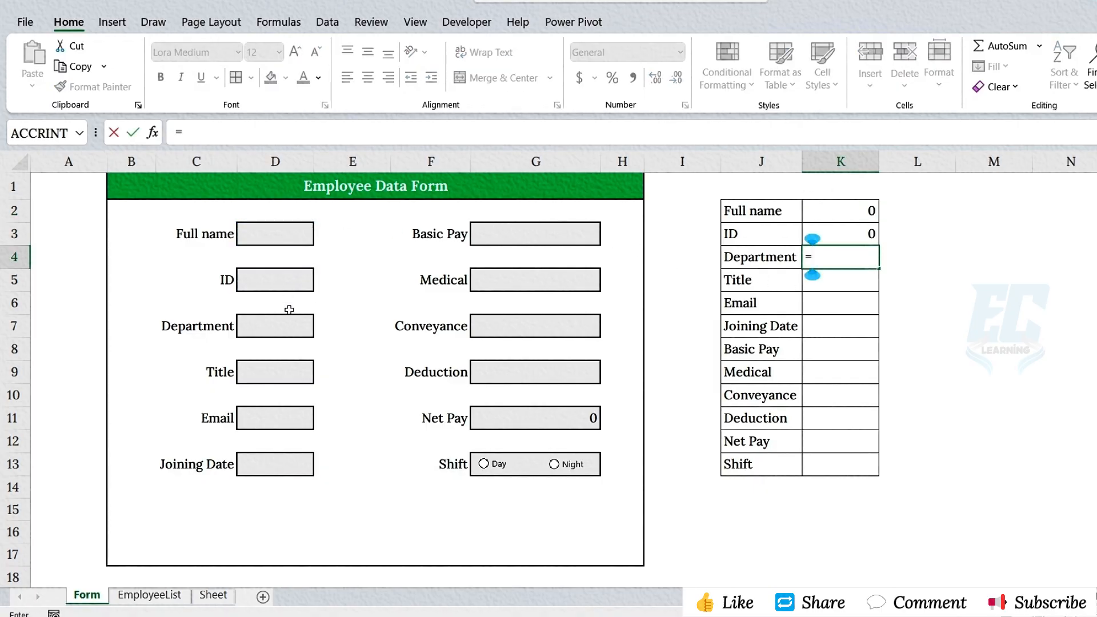
left_click(289, 326)
key("Return")
- Link K5, K6 and K7 to the form's Title, Email and Joining Date cells D9, D11 and D13
type("=")
left_click(289, 370)
key("Return")
type("=")
left_click(282, 419)
key("Return")
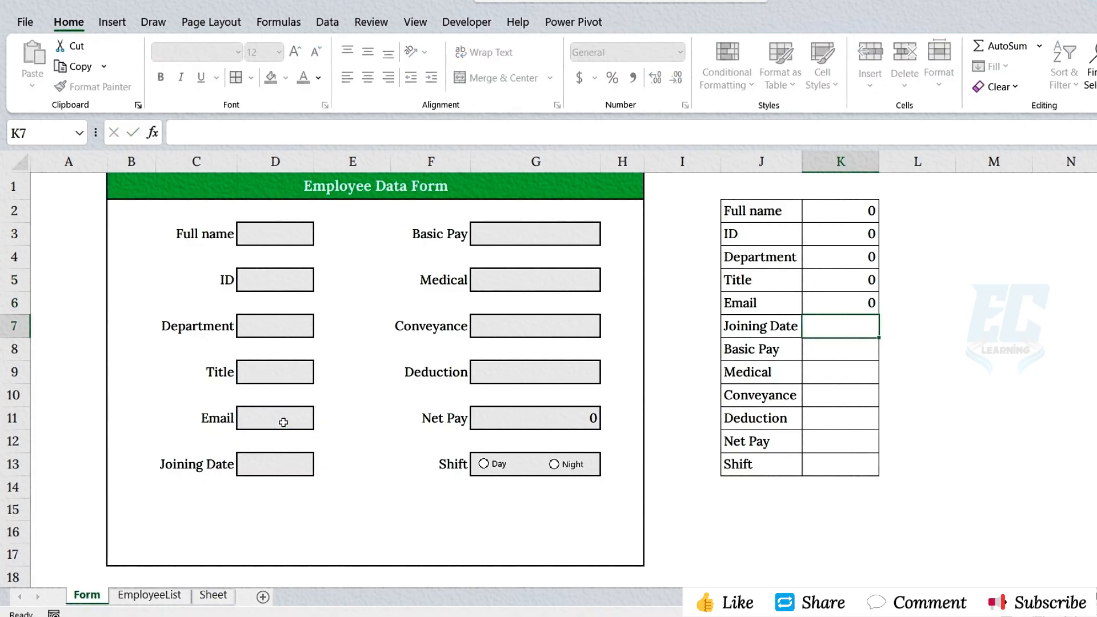
type("=")
left_click(278, 468)
key("Return")
- Link K8, K9 and K10 to the form's Basic Pay, Medical and Conveyance cells G3, G5 and G7
type("=")
left_click(521, 224)
key("Return")
type("=")
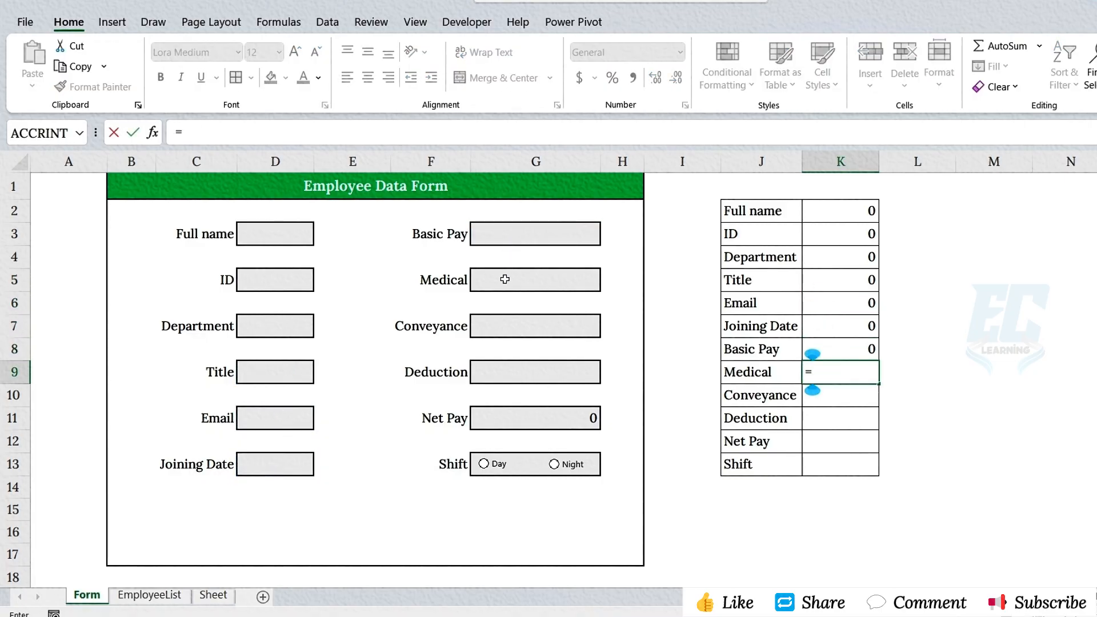
left_click(503, 283)
key("Return")
type("=")
left_click(499, 327)
key("Return")
- Link K11 and K12 to the form's Deduction and Net Pay cells G9 and G11
type("=")
left_click(502, 373)
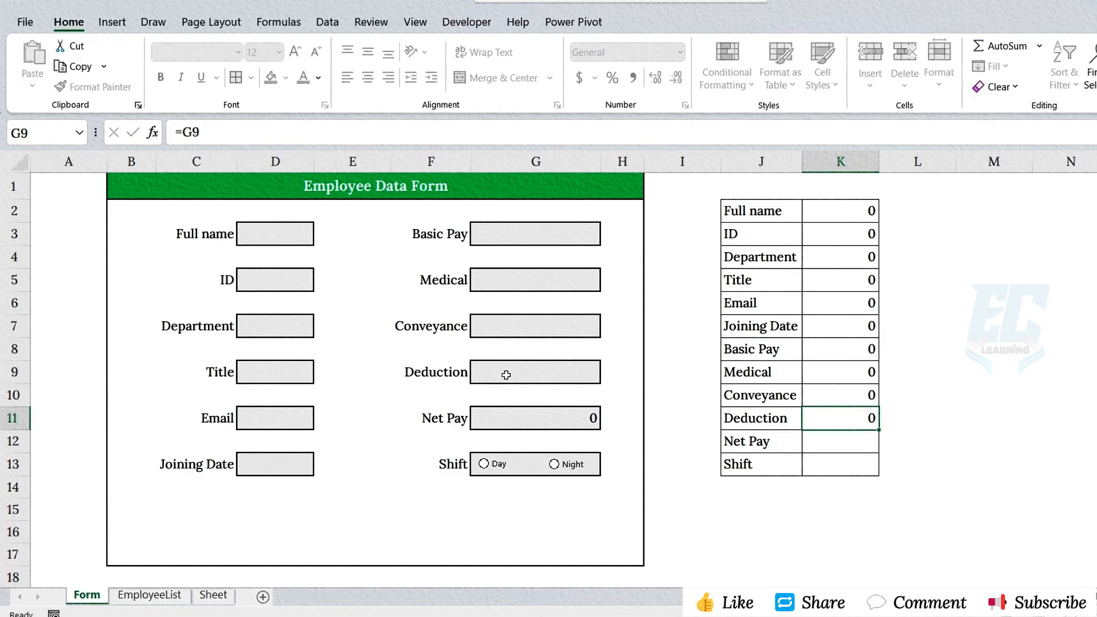
key("Return")
type("=")
left_click(513, 412)
key("Return")
- Set the cell link of the Day option button to $K$13
right_click(498, 463)
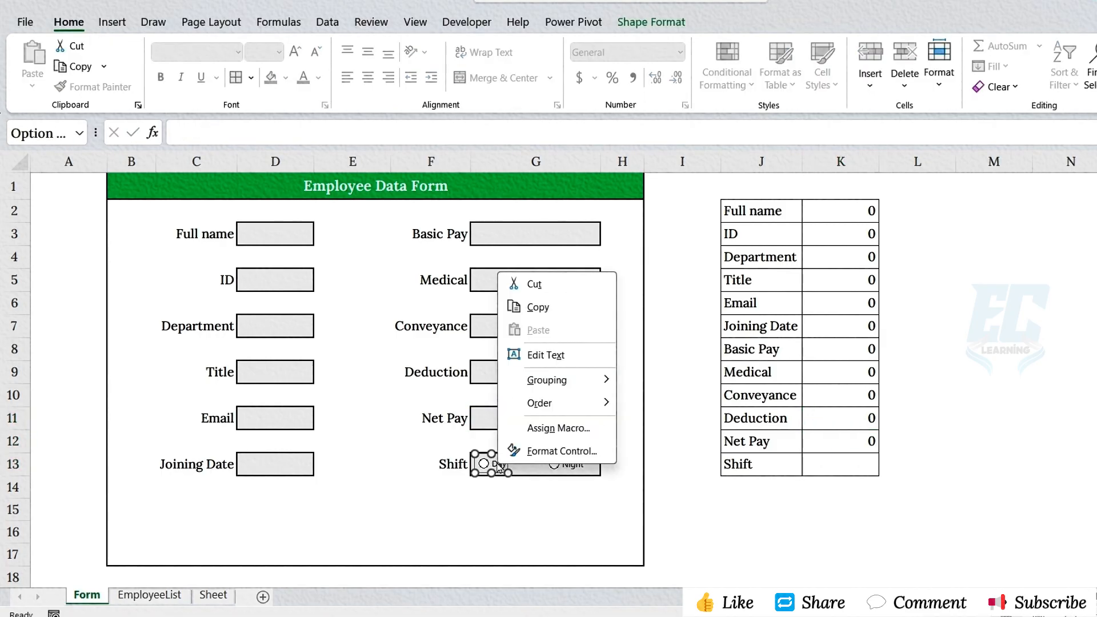
left_click(562, 451)
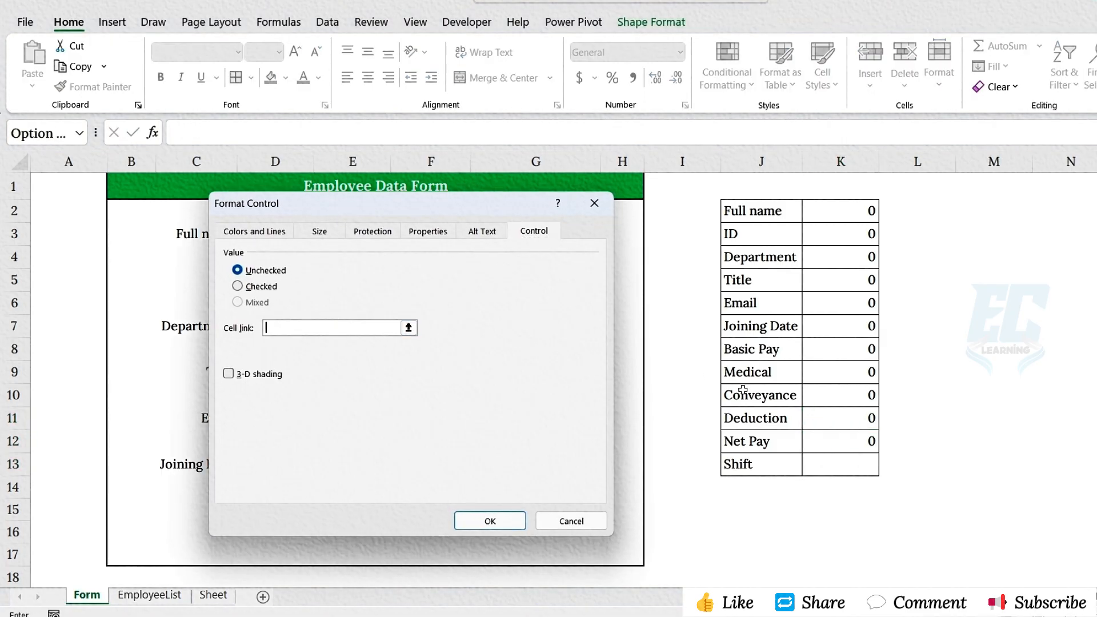
left_click(845, 462)
left_click(489, 520)
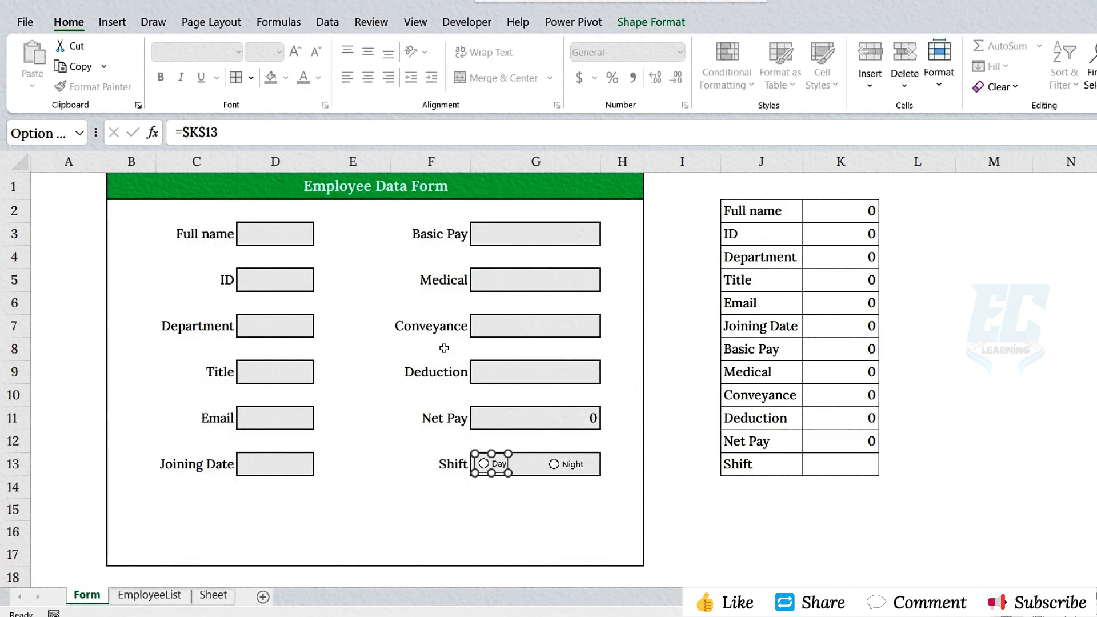
- Fill in the employee's name and ID, the department IT and the title System Analyst in the form
left_click(297, 240)
type("Olivia")
key("Return")
type("IM149")
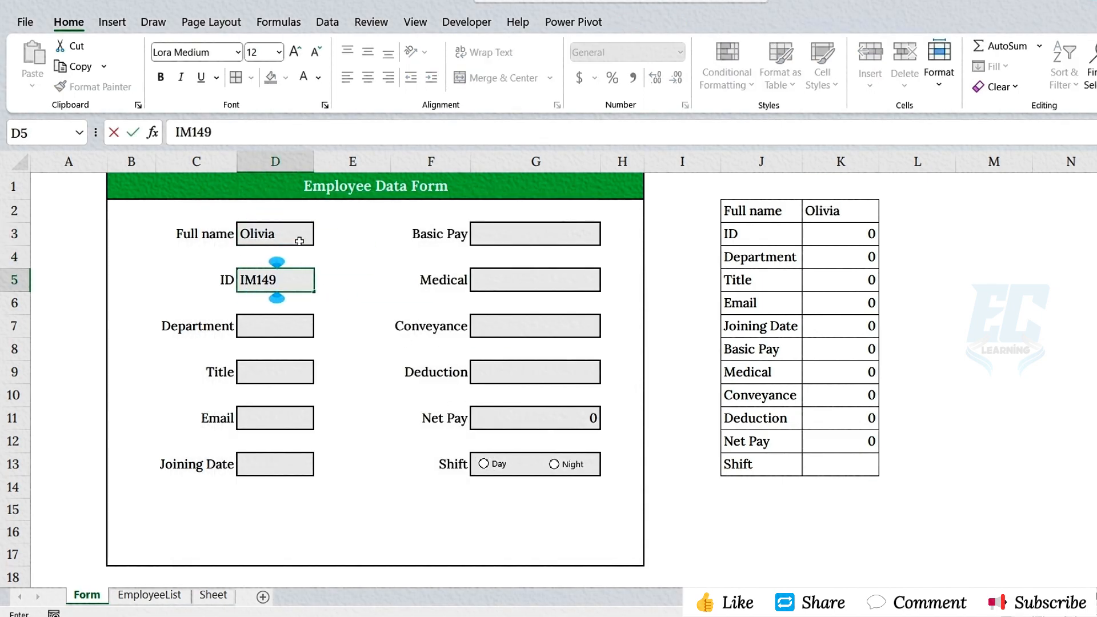
key("Return")
type("IT")
key("Return")
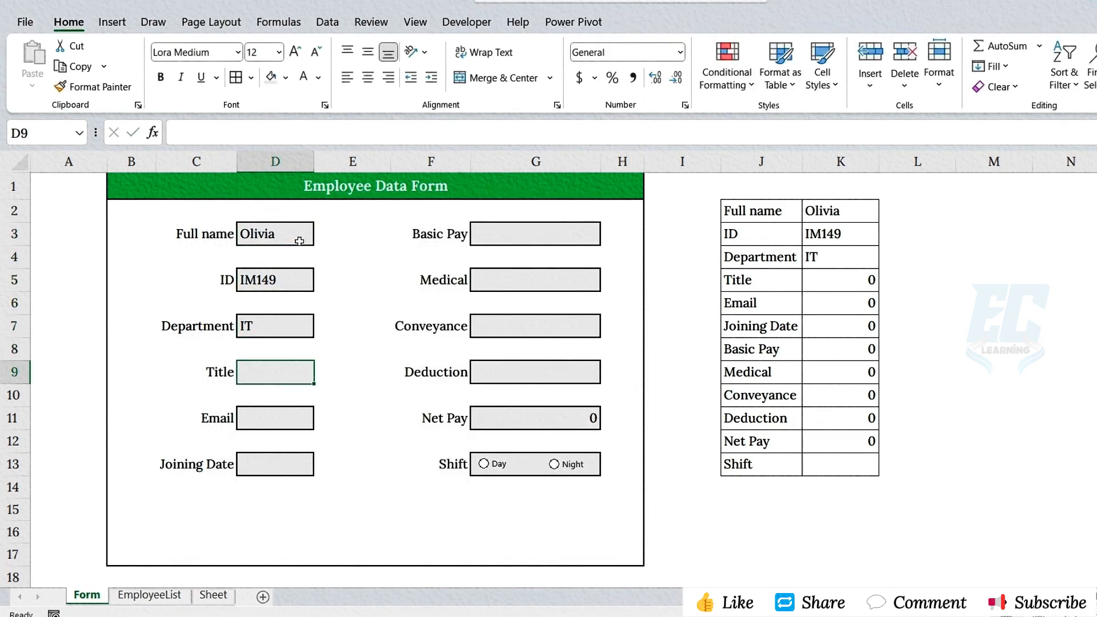
type("System Analyst")
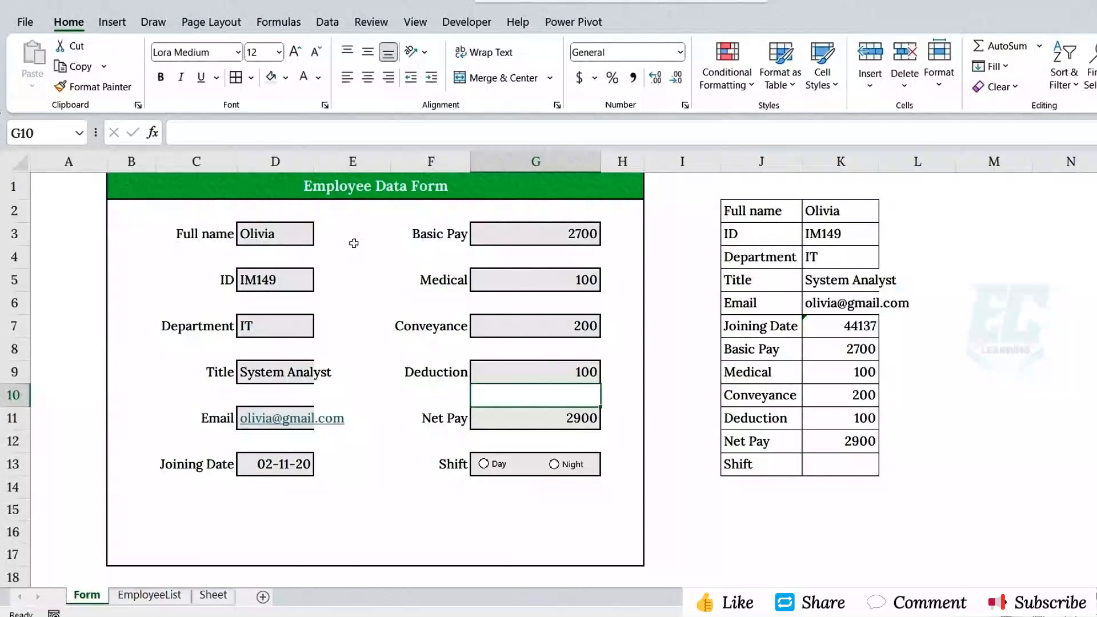
- Fit columns D and K to their contents and narrow the spacer column E
double_click(314, 162)
left_click_drag(425, 162, 384, 162)
double_click(873, 162)
- Apply a short date format to the Joining Date value in K7
left_click(860, 327)
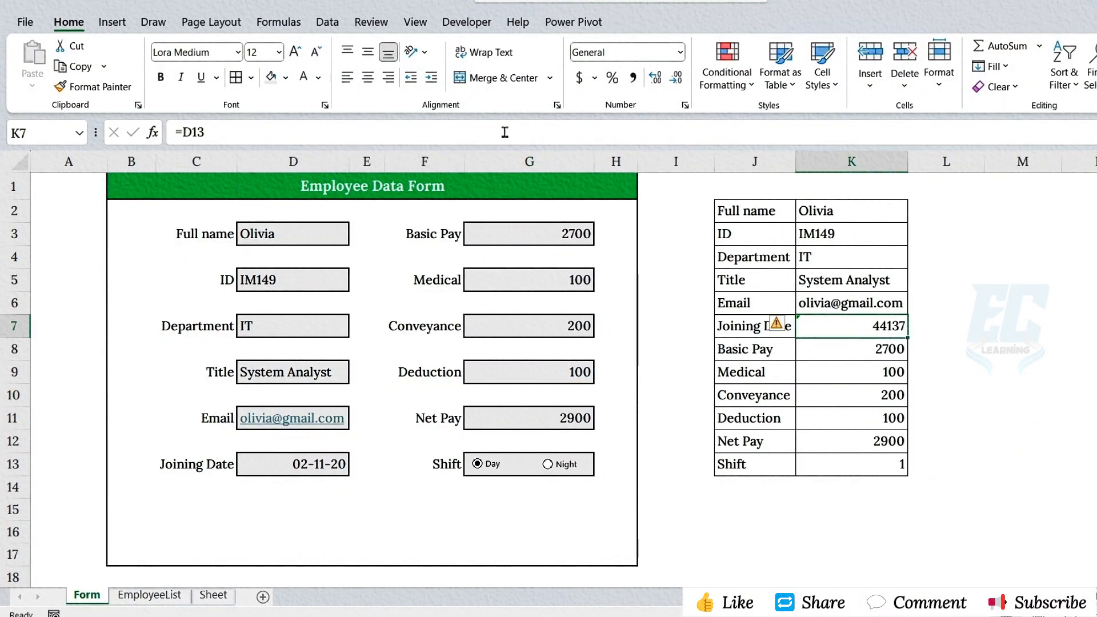
left_click(680, 52)
left_click(652, 232)
- Copy the labels in J2:J13 and paste them transposed at A1 of the EmployeeList sheet
left_click_drag(765, 212, 762, 457)
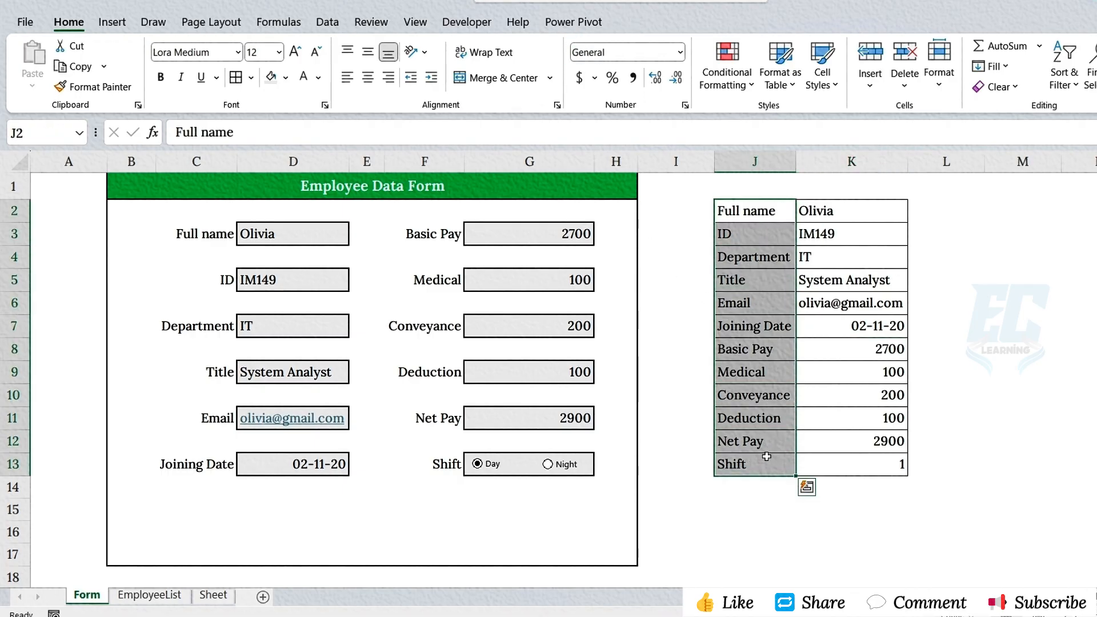
key("ctrl+c")
left_click(150, 595)
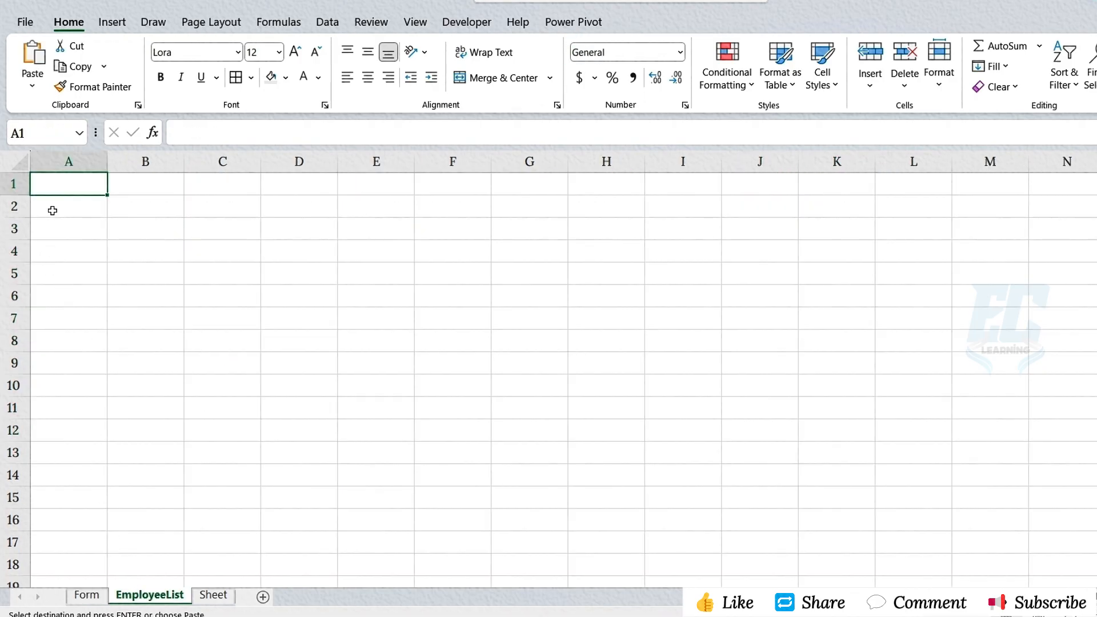
right_click(73, 186)
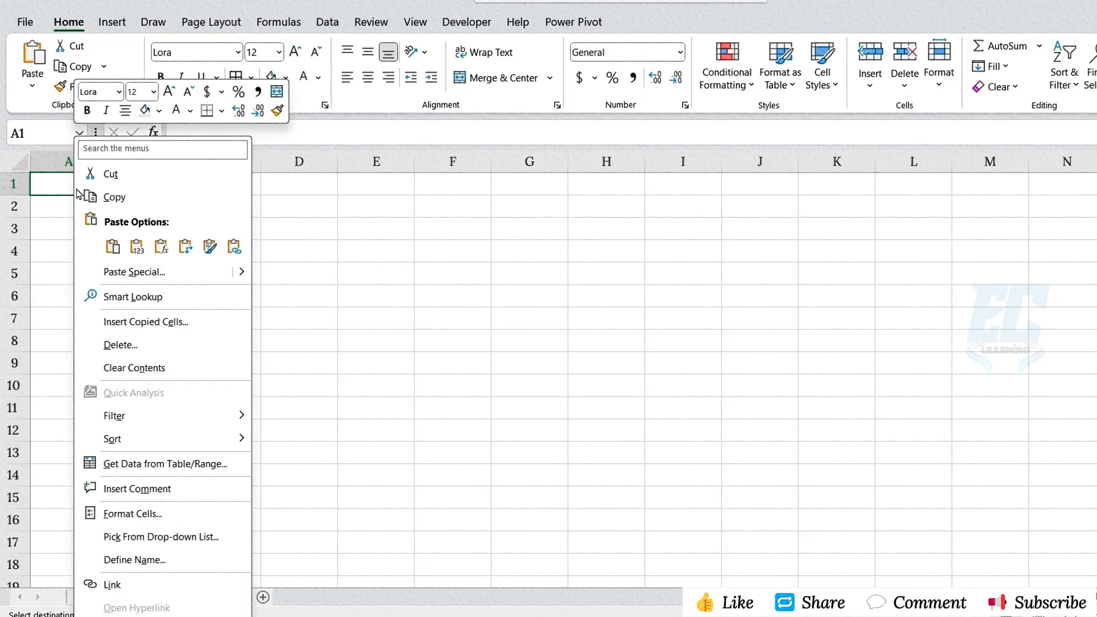
left_click(121, 272)
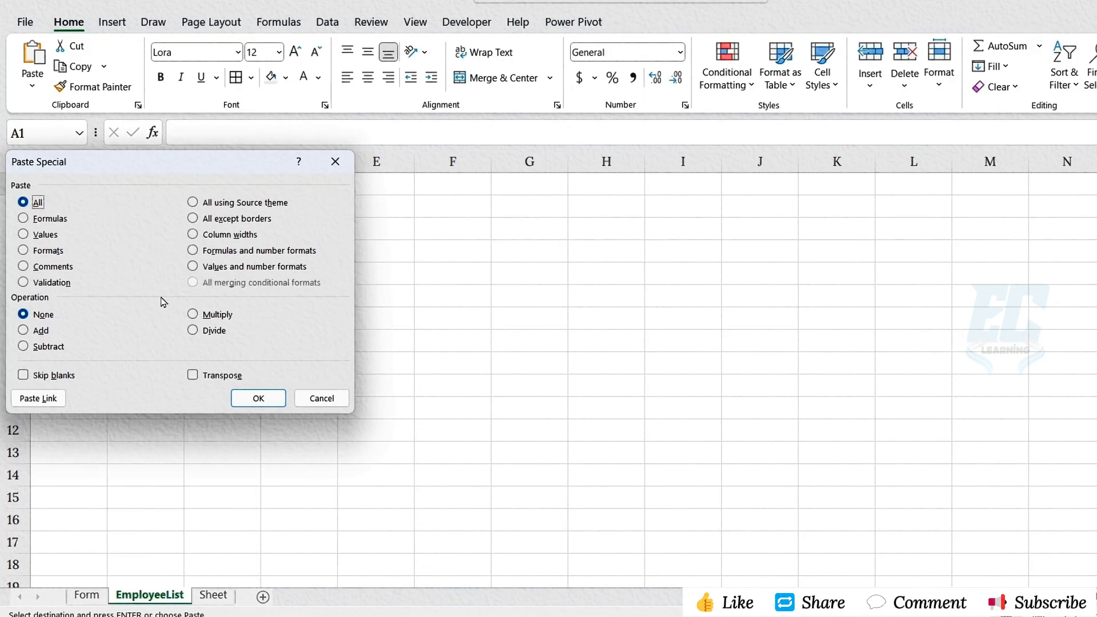
left_click(216, 377)
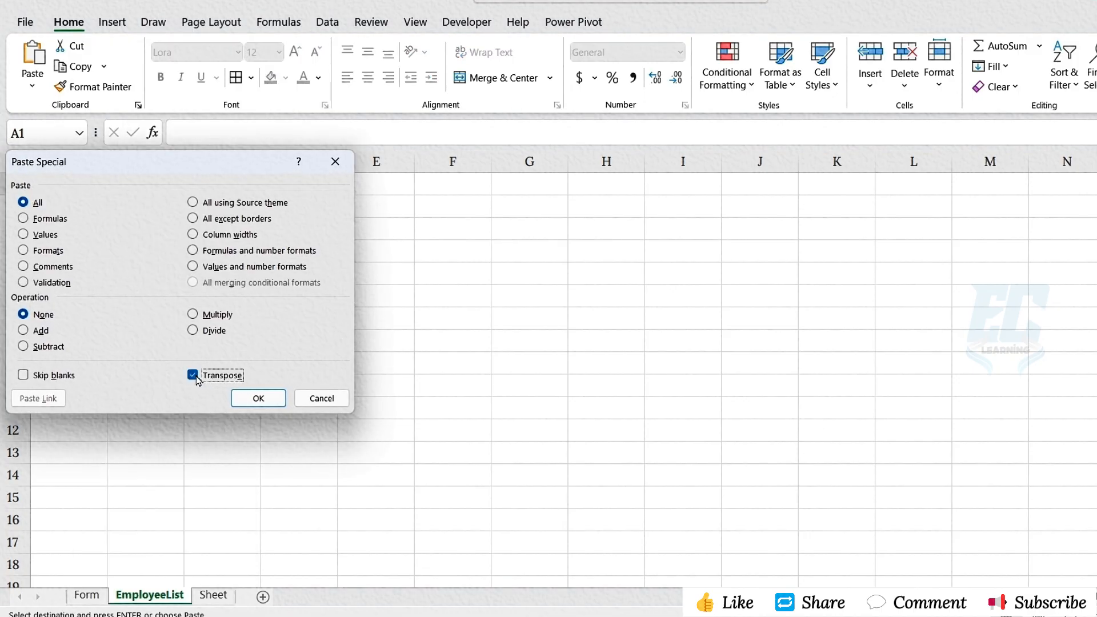
left_click(254, 398)
- Widen column C slightly and fill the header cells A1:L1 with standard green
left_click_drag(260, 162, 264, 162)
left_click(285, 77)
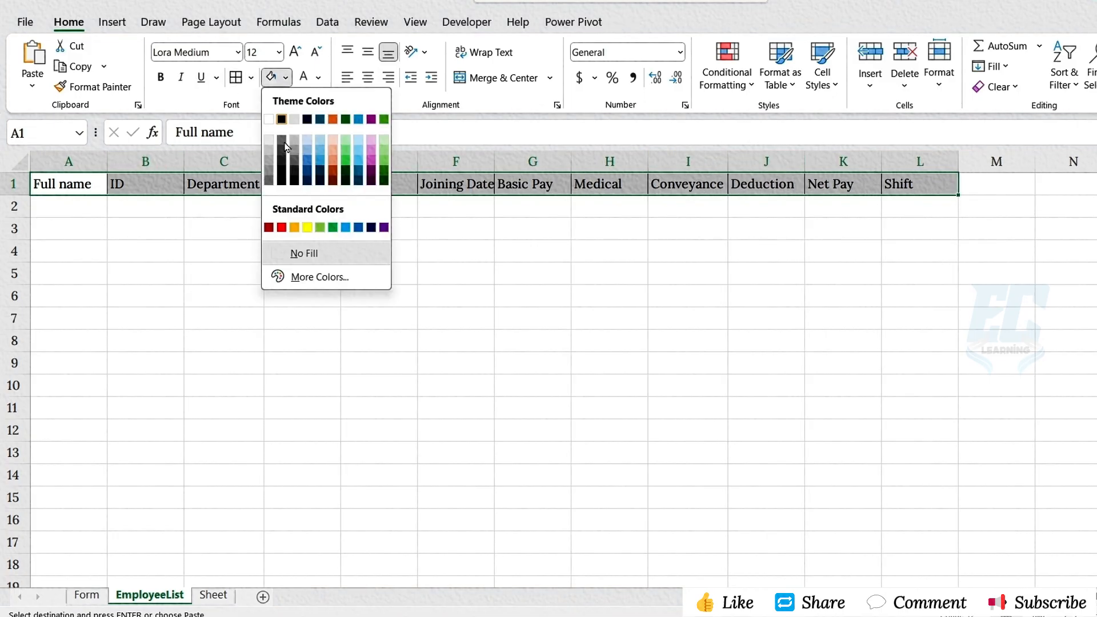
left_click(328, 225)
- Start recording a macro named Employee_Salary_Data from the Form sheet, stored in this workbook
left_click(86, 594)
left_click(467, 22)
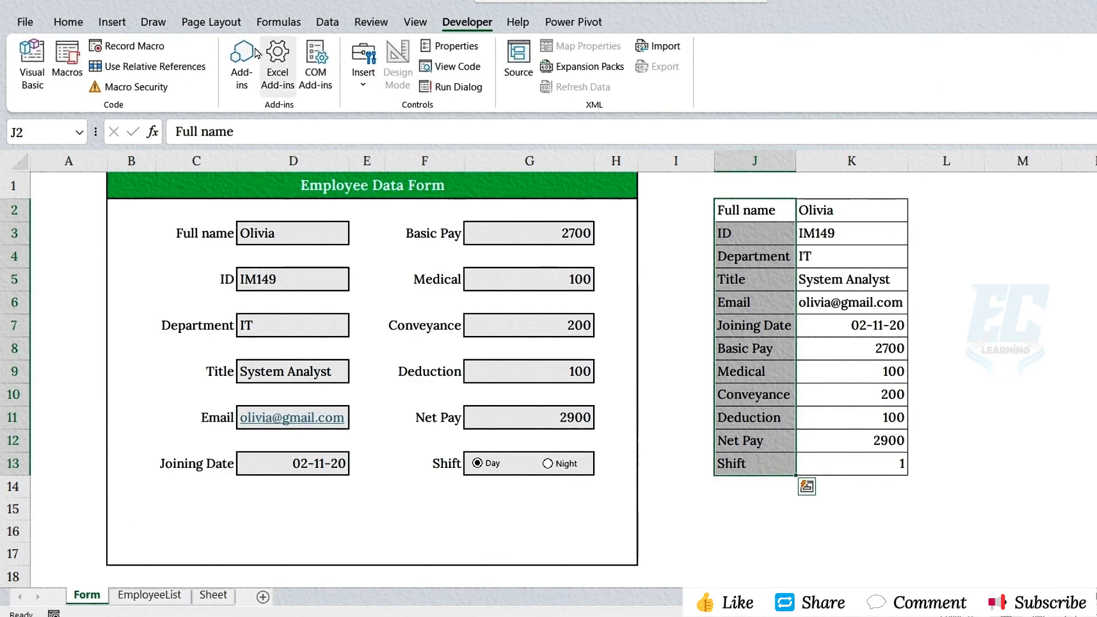
left_click(134, 46)
type("Employee_Salary_Data")
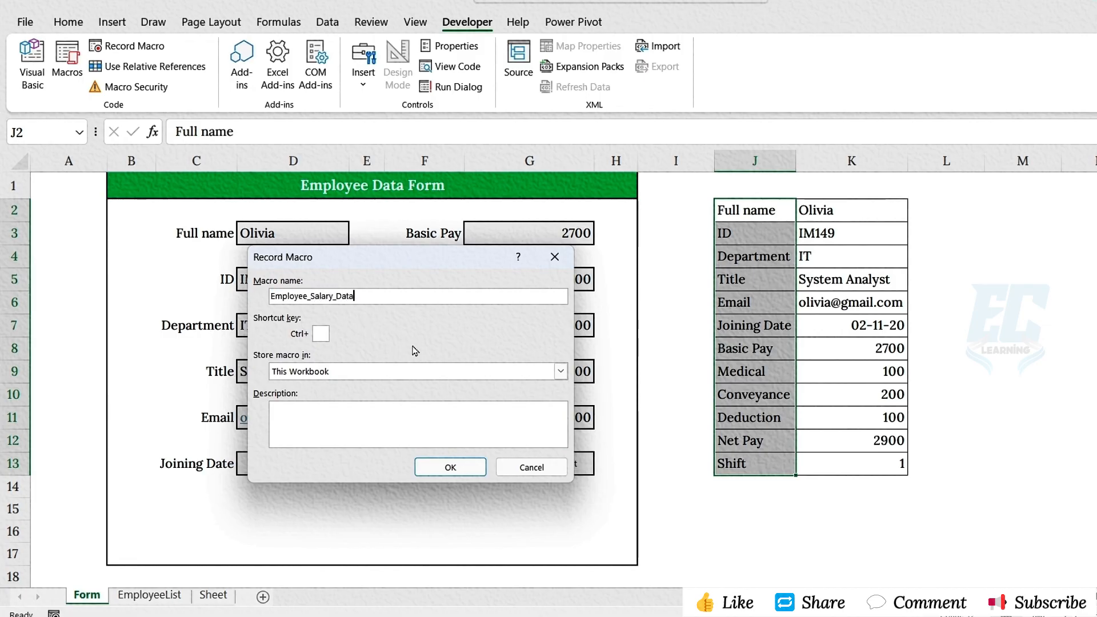
left_click(449, 469)
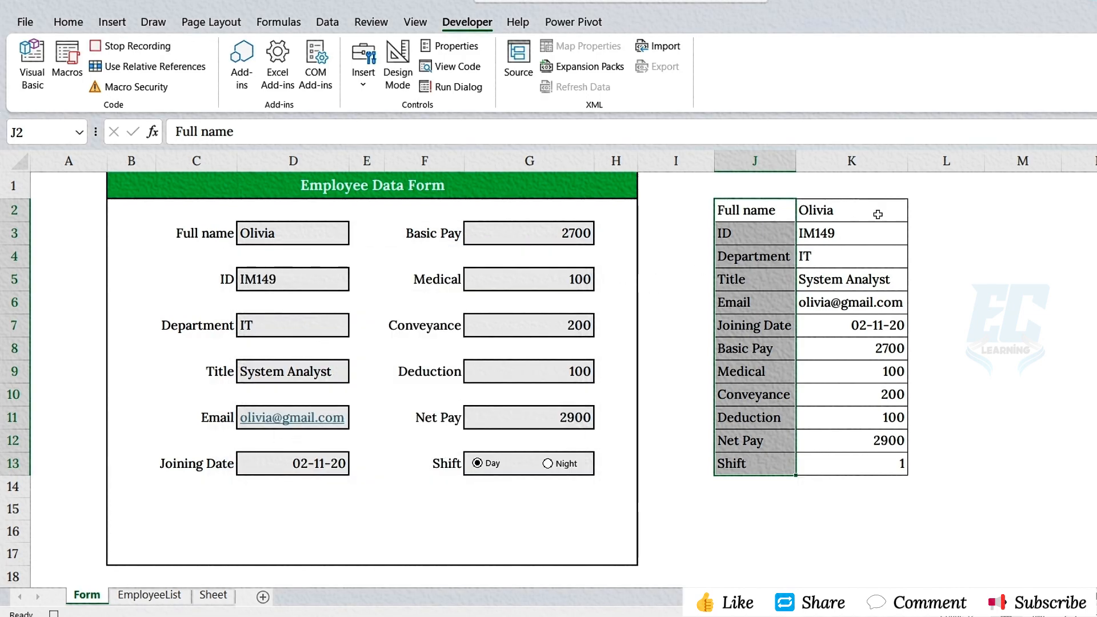
- Copy the helper values in K2:K13 and paste them as transposed values at B2 of the sheet named Sheet
left_click_drag(877, 214, 886, 460)
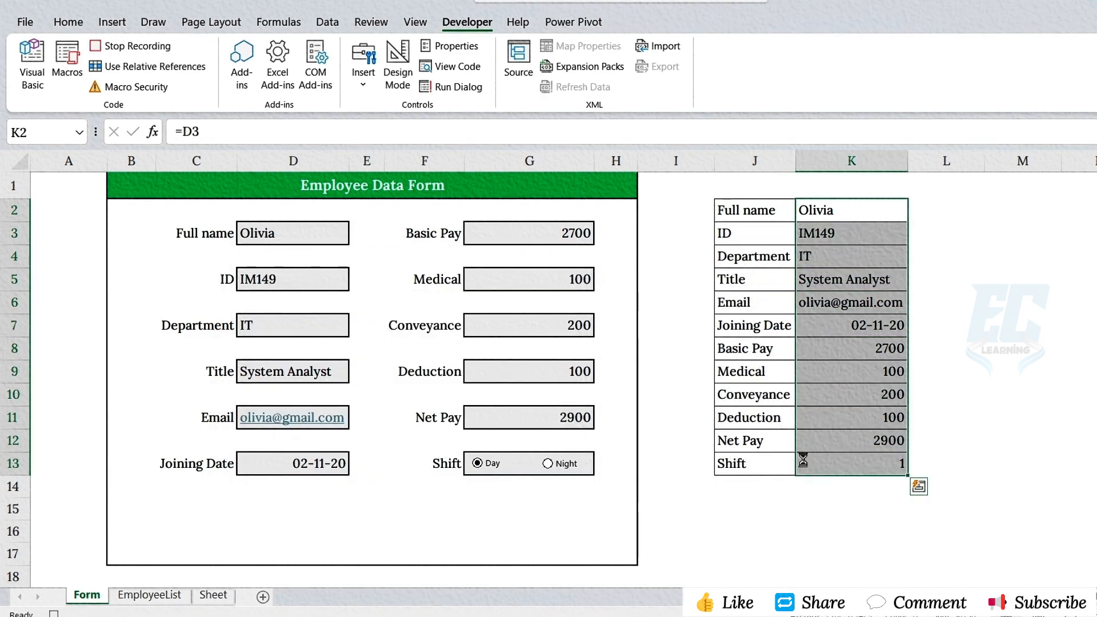
key("ctrl+c")
left_click(213, 595)
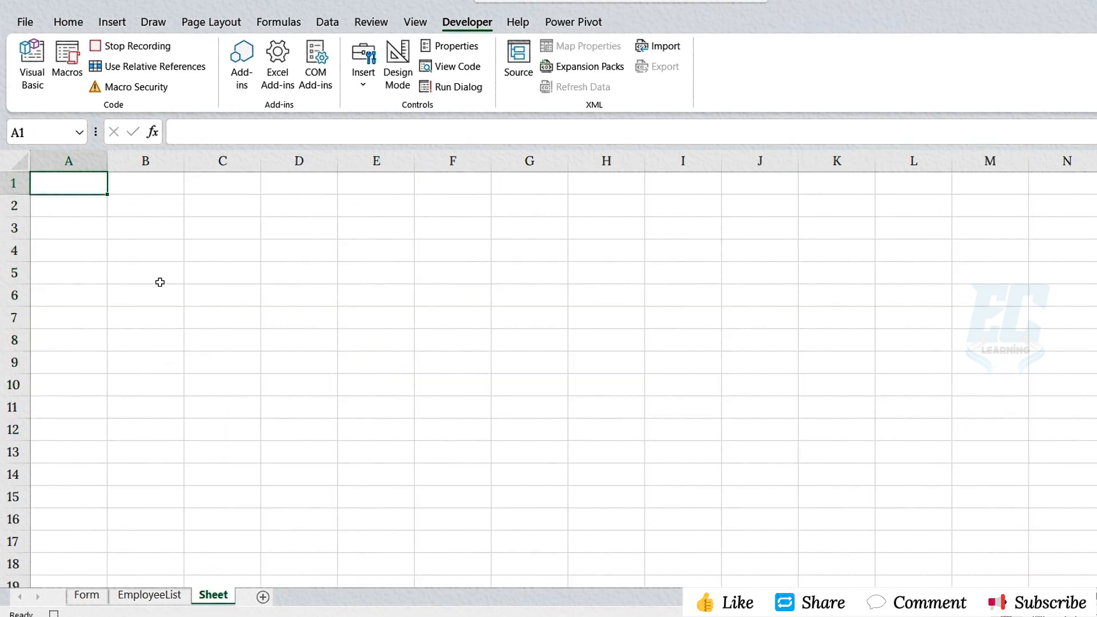
left_click(153, 209)
right_click(153, 209)
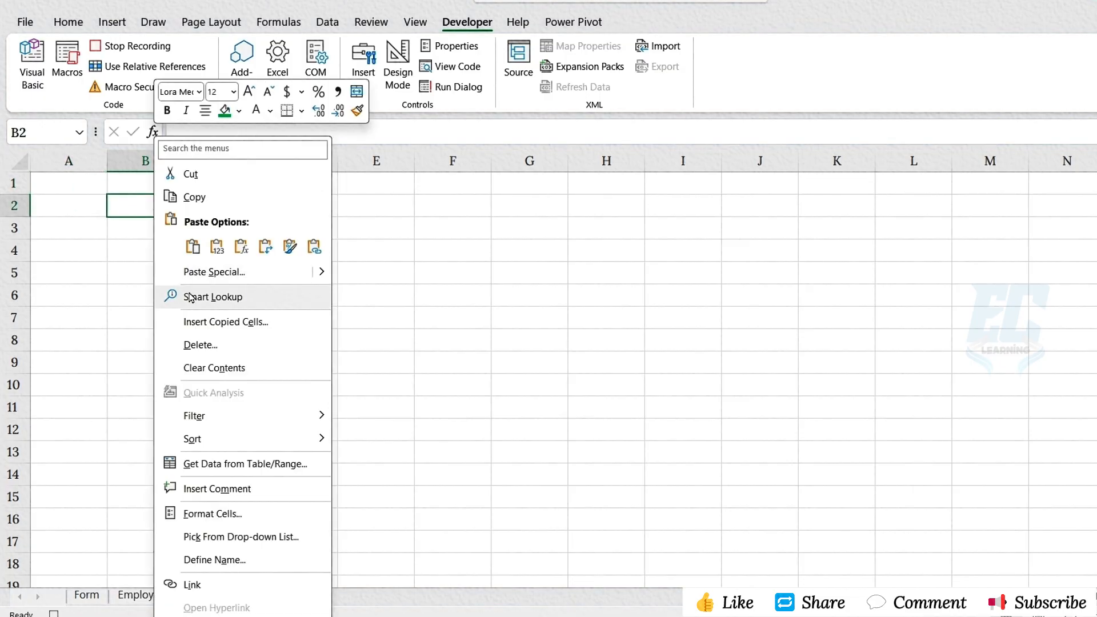
left_click(209, 272)
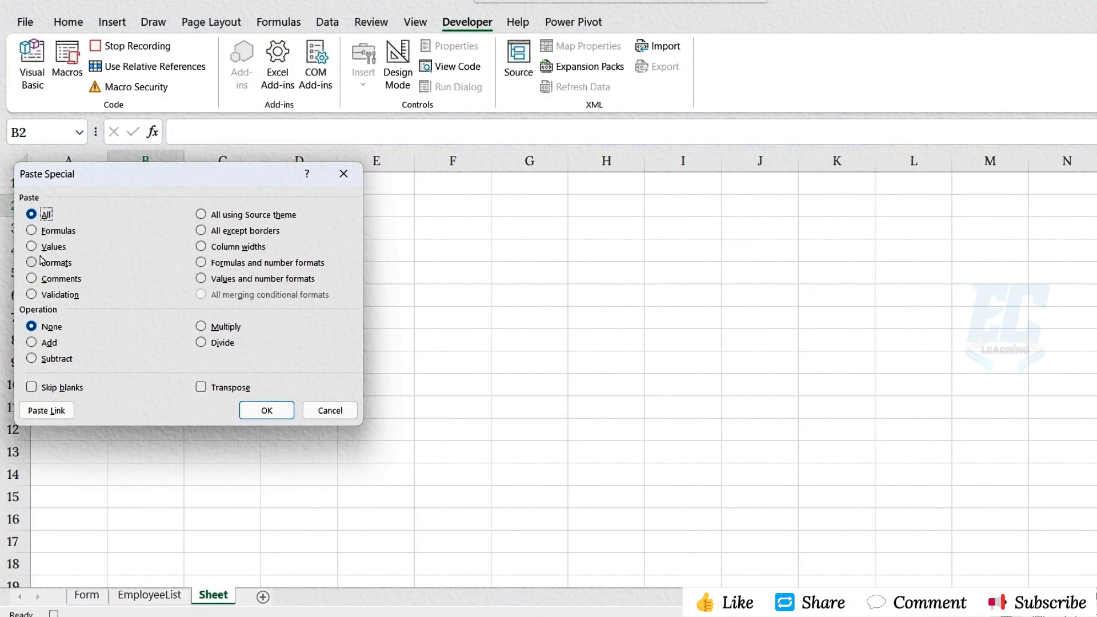
left_click(33, 247)
left_click(201, 387)
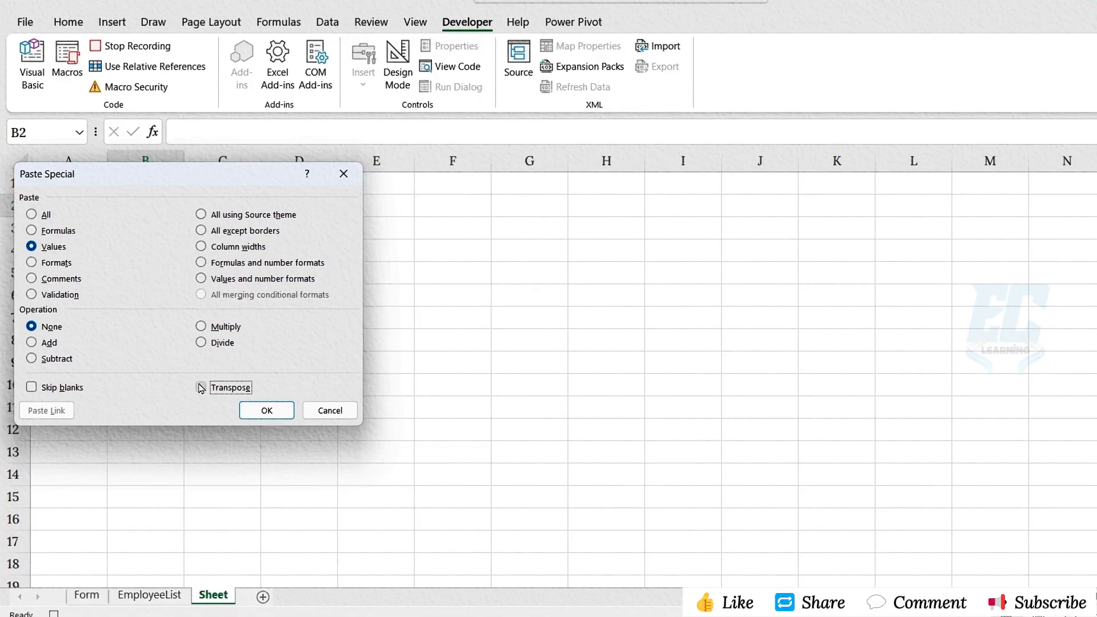
left_click(263, 410)
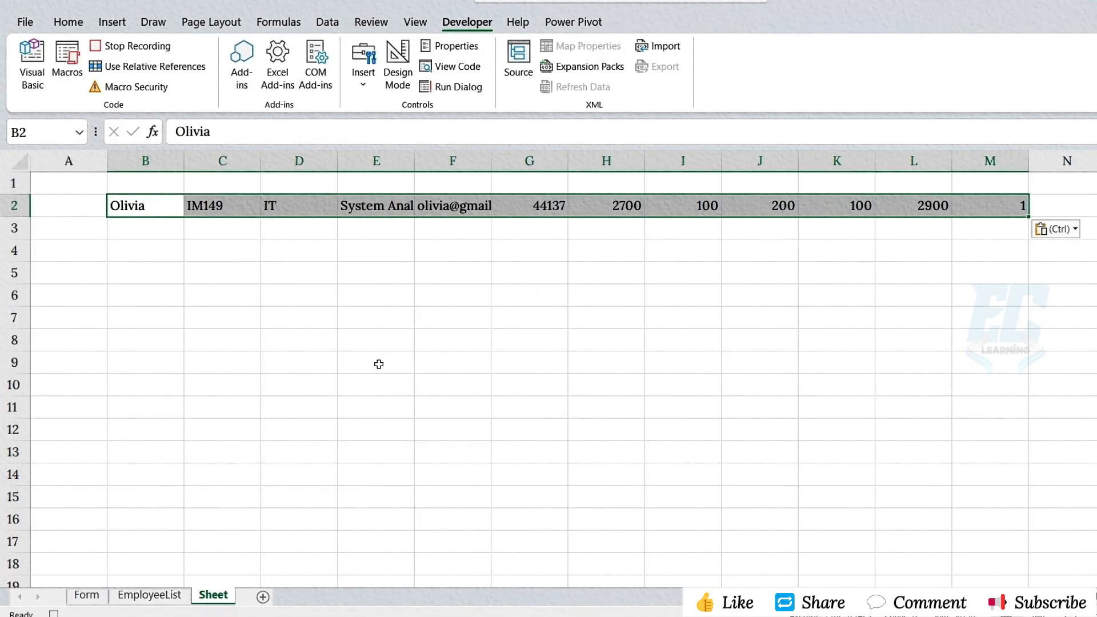
- Copy the pasted row, insert it at A2 of EmployeeList with cells shifted down, and fit the Title and Email columns to their contents
key("ctrl+c")
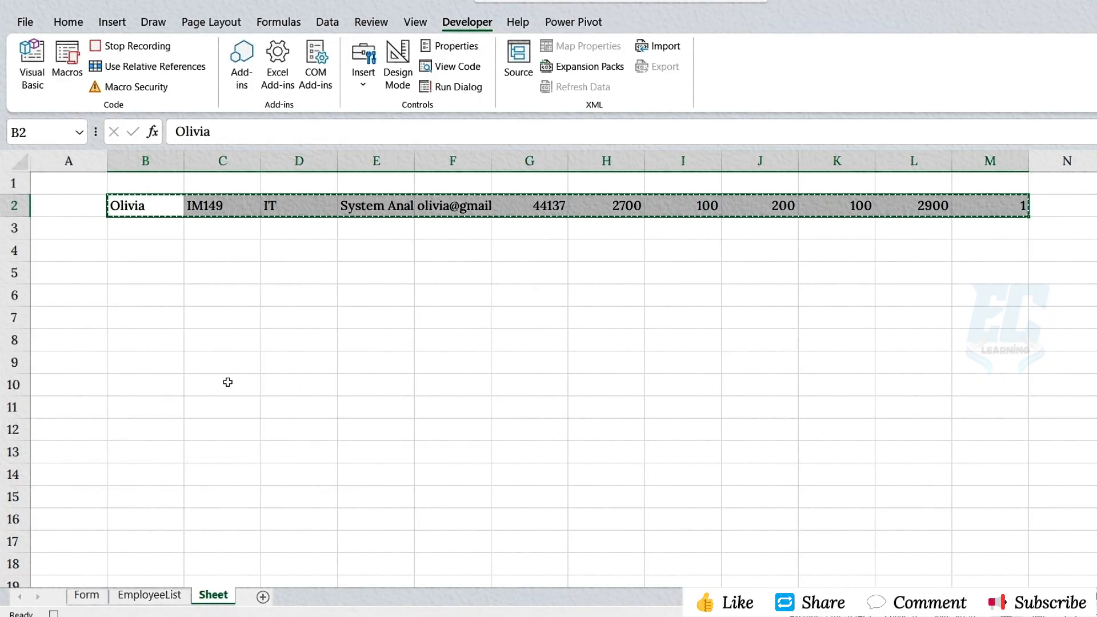
left_click(144, 597)
left_click(96, 212)
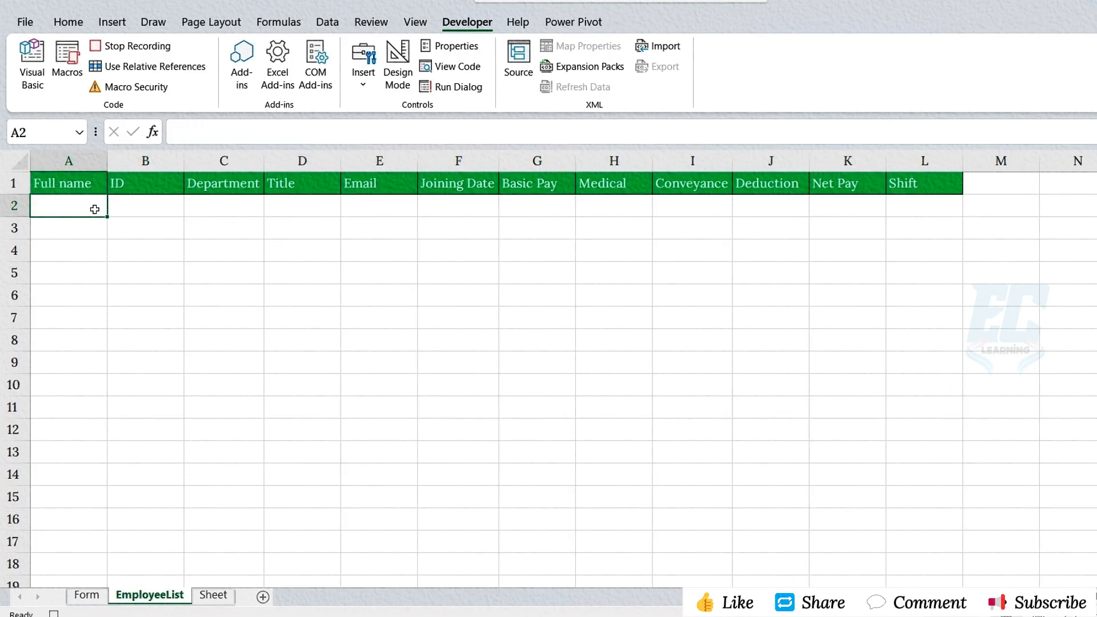
left_click(69, 23)
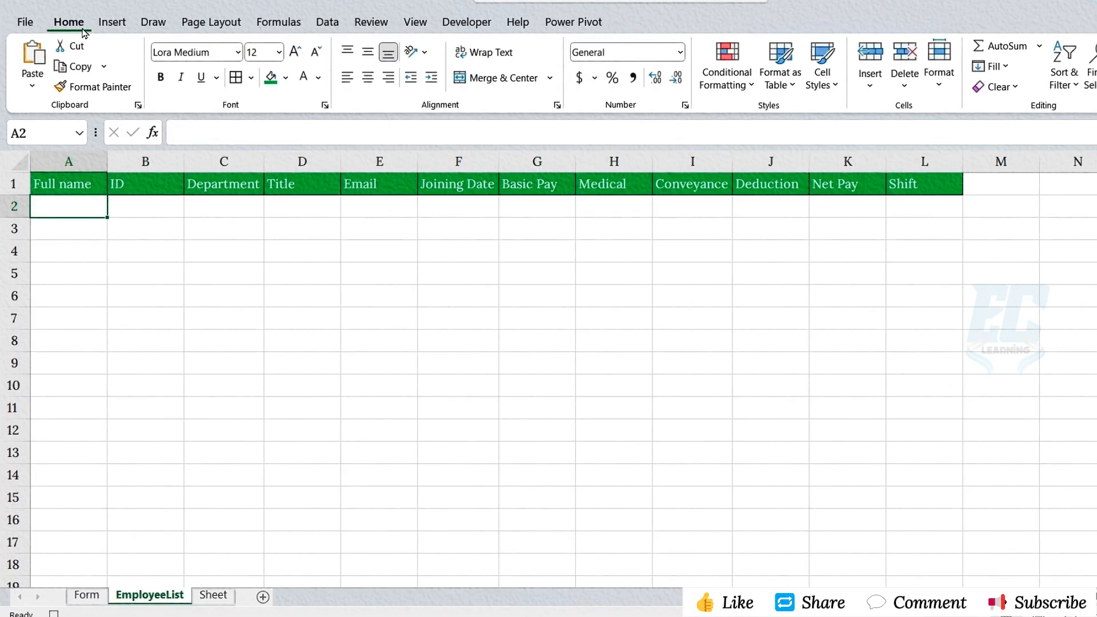
left_click(871, 80)
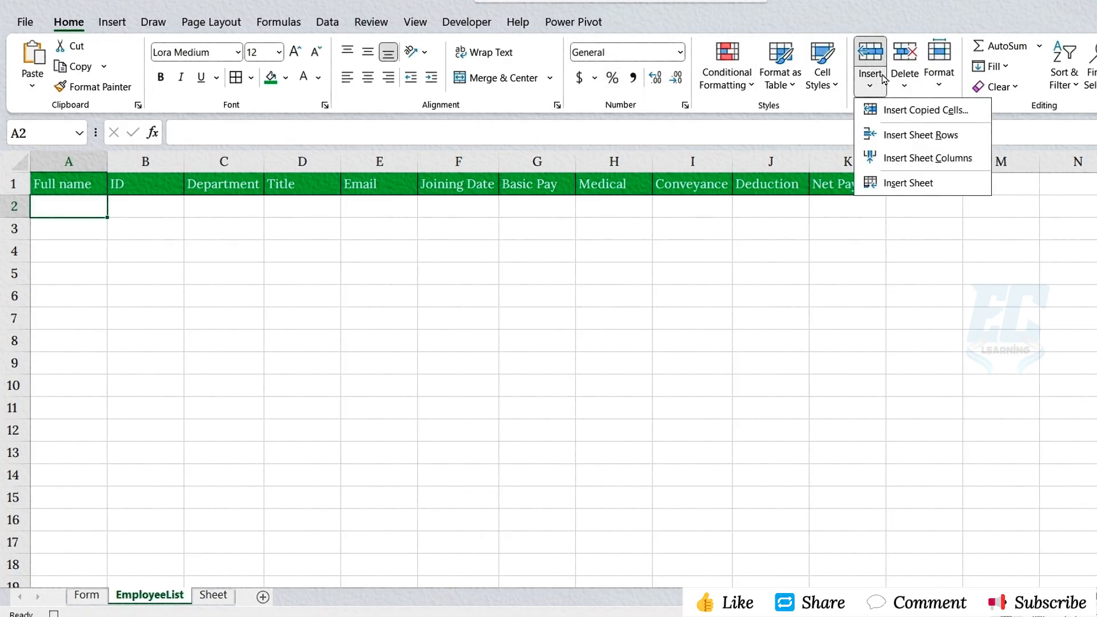
left_click(894, 135)
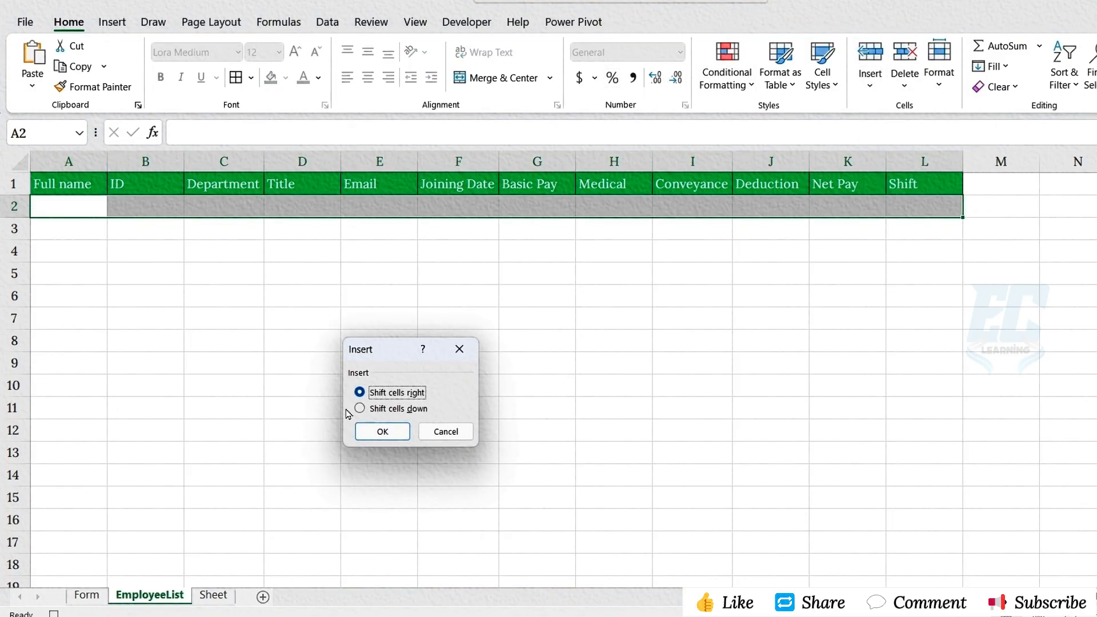
left_click(359, 409)
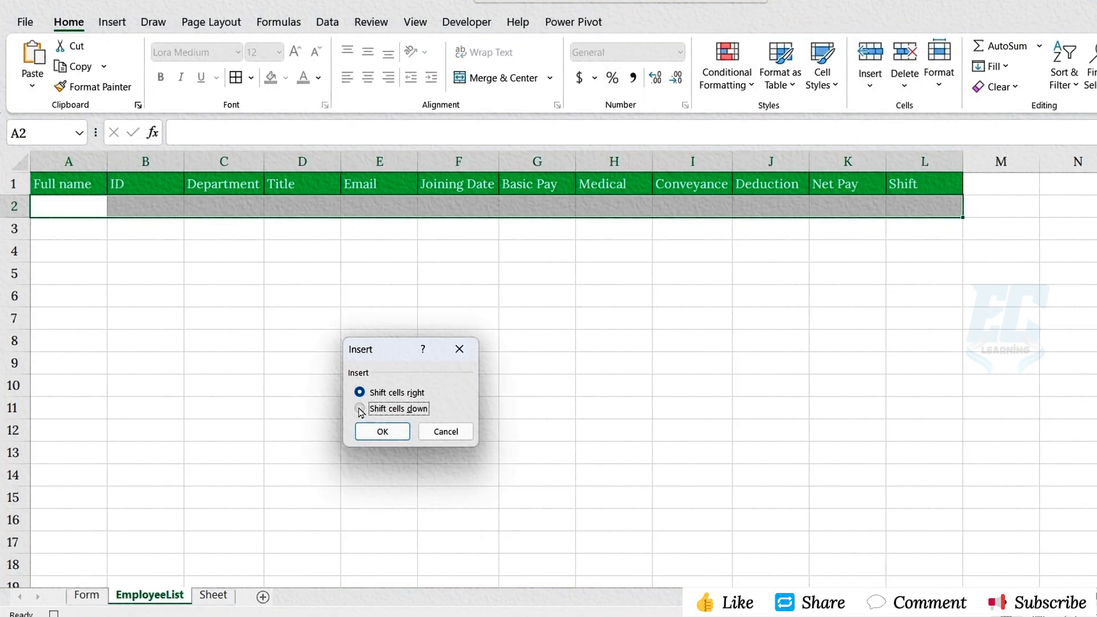
left_click(382, 431)
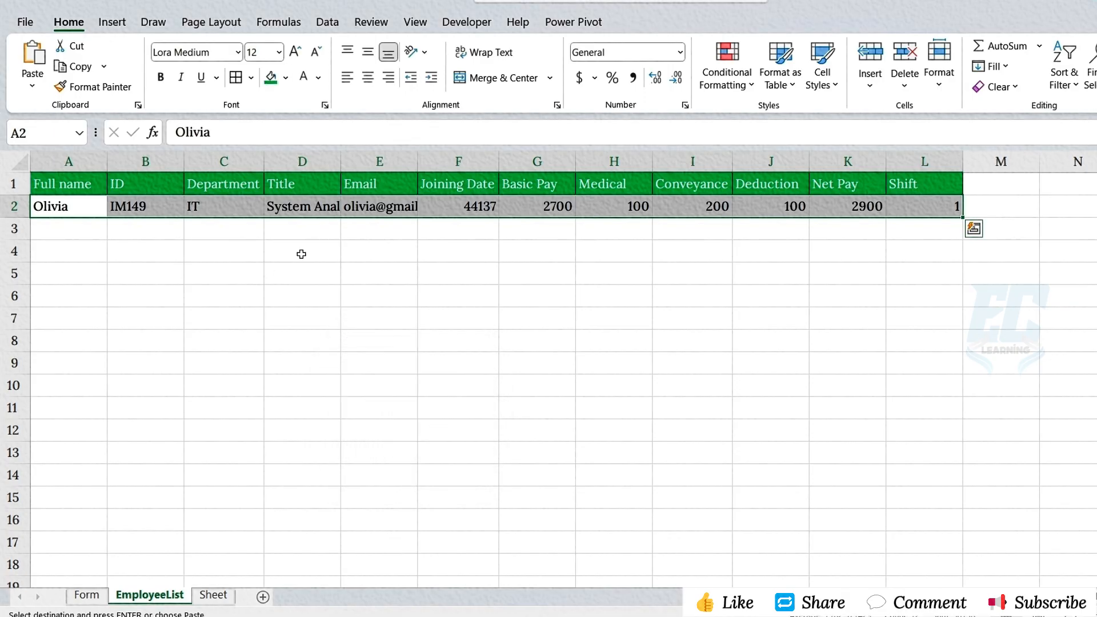
double_click(418, 161)
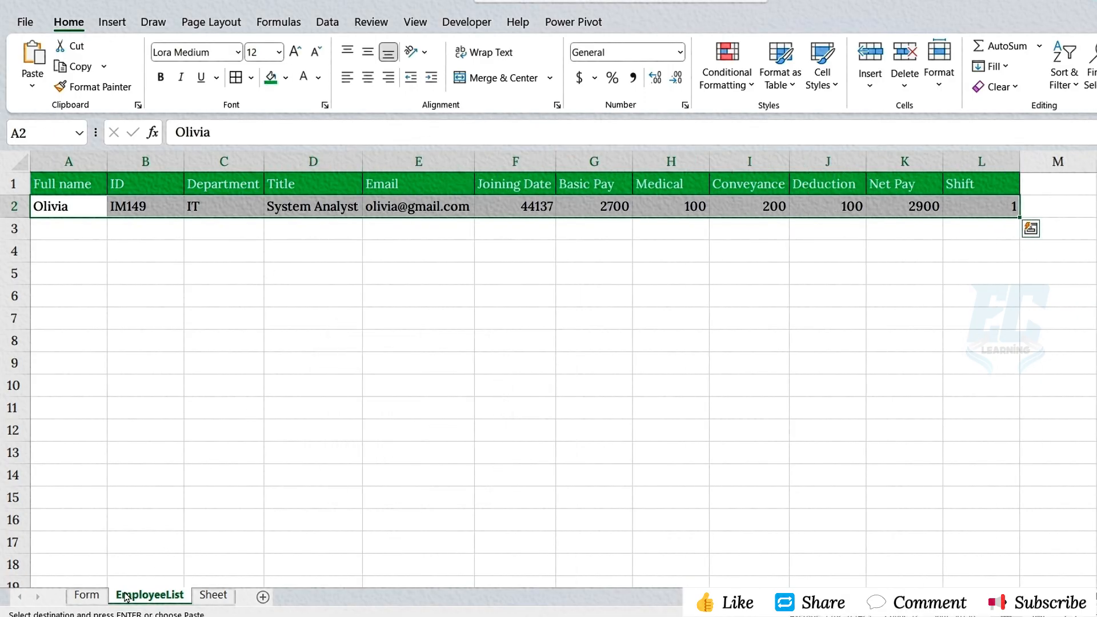
- Clear the Full name, ID, Department, Title, Email and Joining Date entries on the Form sheet
left_click(87, 594)
left_click(292, 239)
key("Delete")
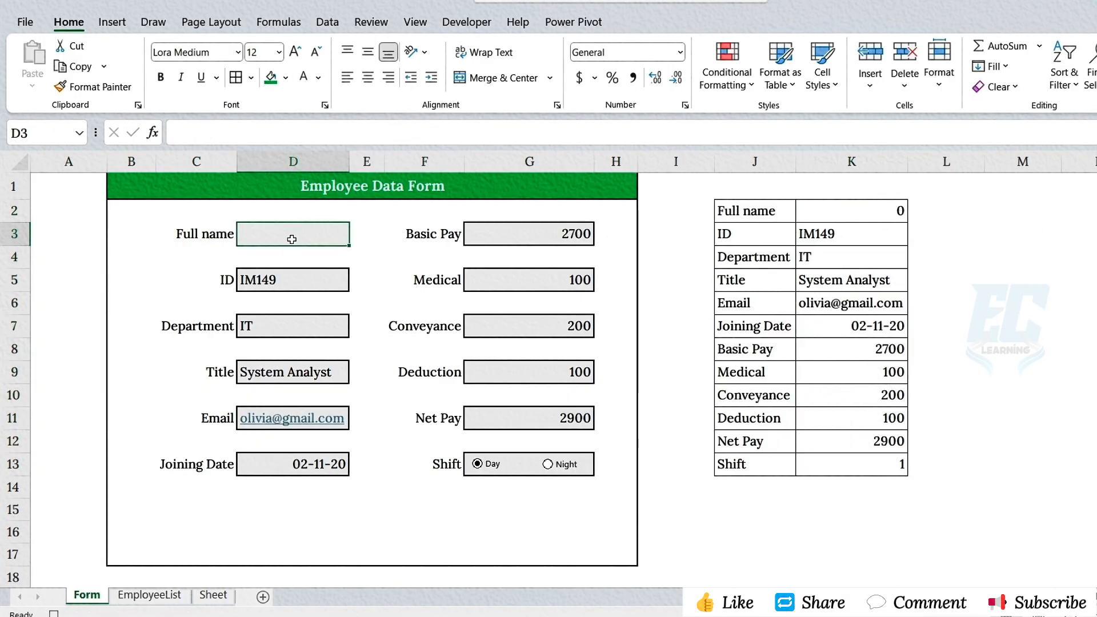
left_click(298, 280)
key("Delete")
left_click(295, 326)
key("Delete")
left_click(295, 371)
key("Delete")
left_click(346, 413)
- Clear the Basic Pay, Medical, Conveyance and Deduction entries in the form
key("Delete")
left_click(346, 464)
key("Delete")
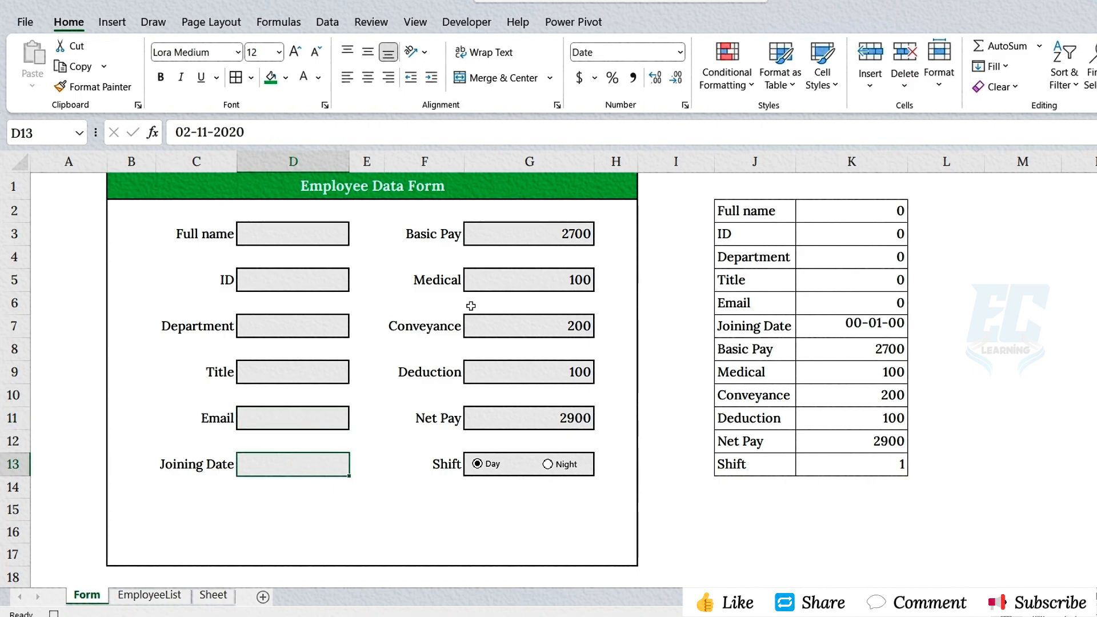
left_click(589, 233)
key("Delete")
left_click(590, 280)
key("Delete")
left_click(590, 325)
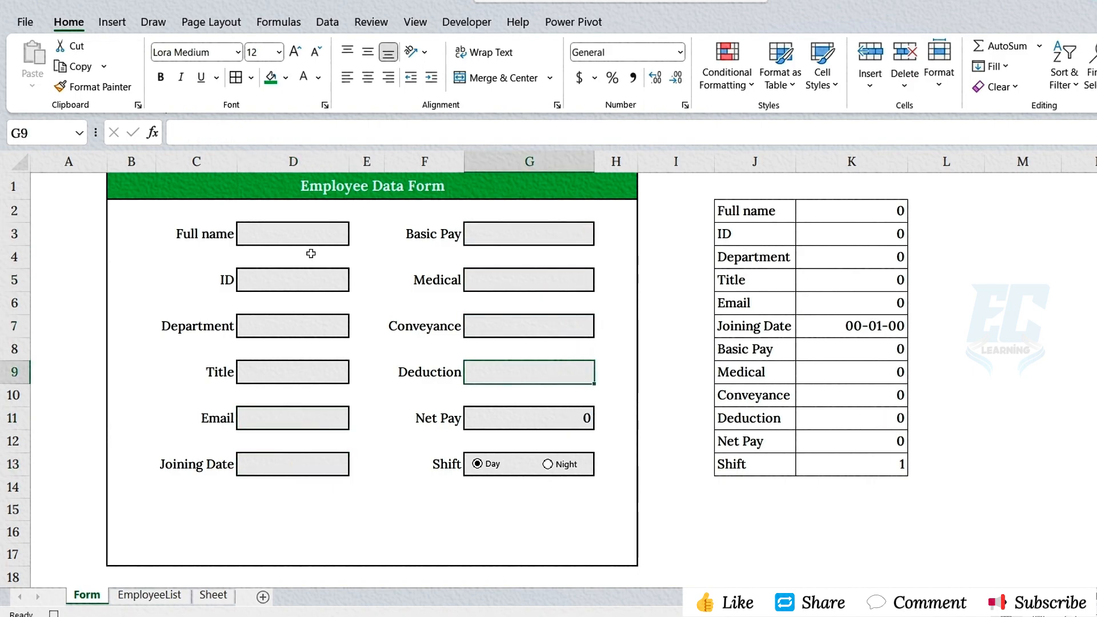
- Select the Full name entry cell D3 and stop recording the macro
left_click(310, 237)
left_click(466, 21)
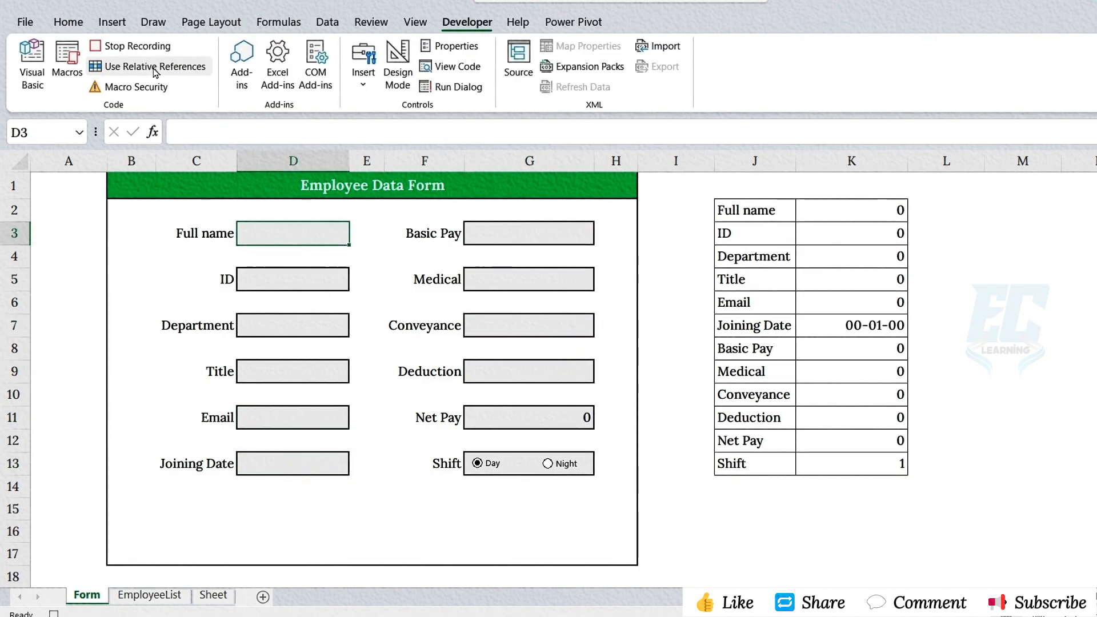
left_click(147, 48)
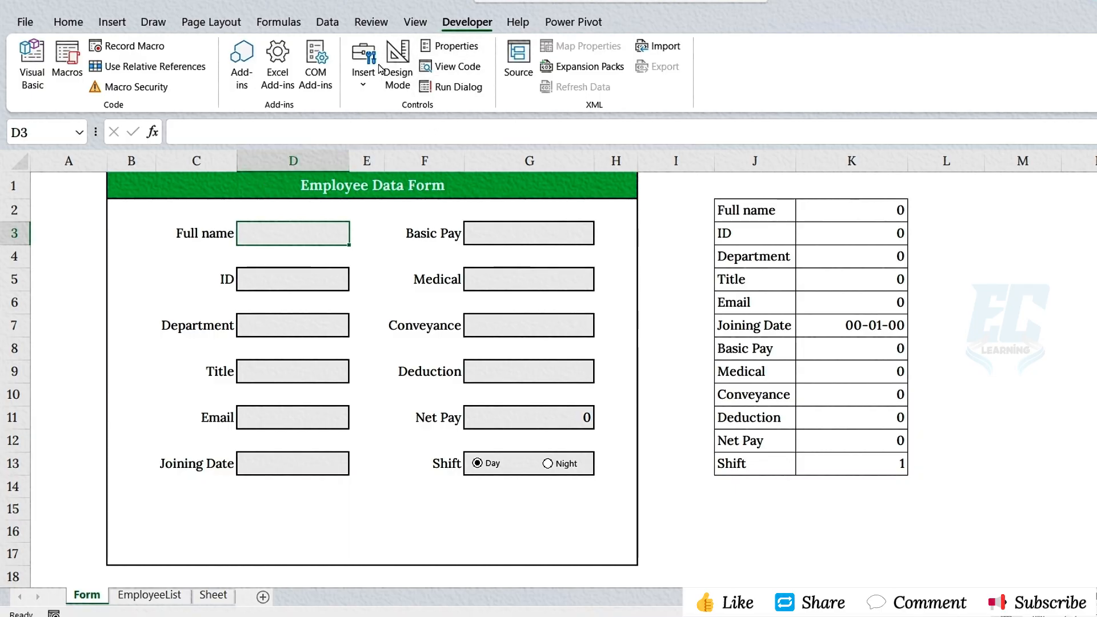
- Draw a button form control centred below the form fields and assign the Employee_Salary_Data macro to it
left_click(355, 86)
left_click(355, 130)
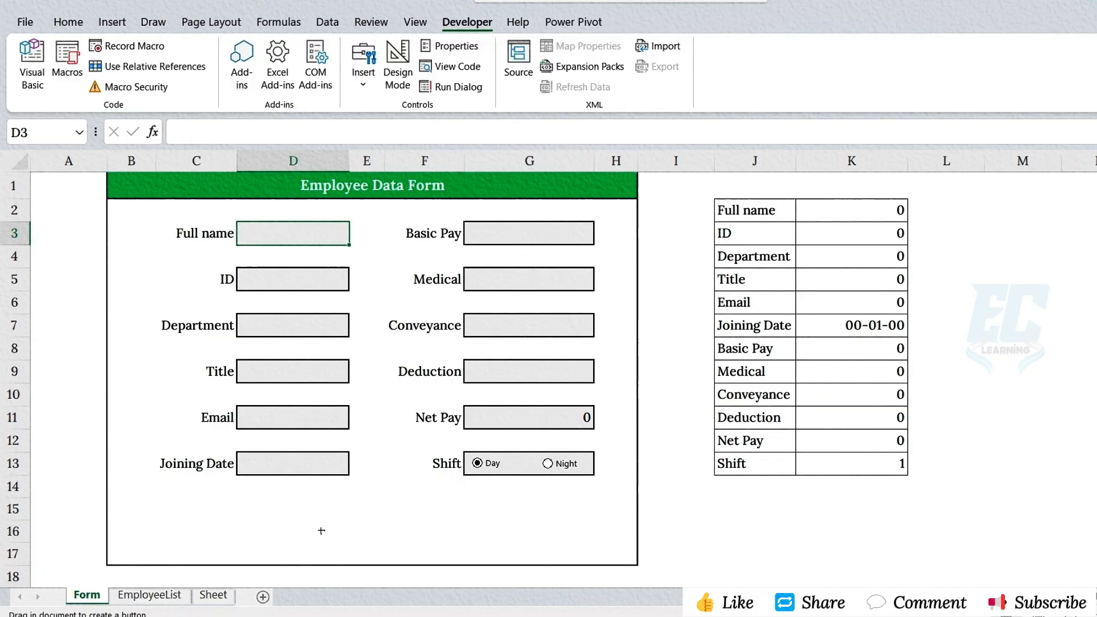
left_click_drag(320, 506, 473, 542)
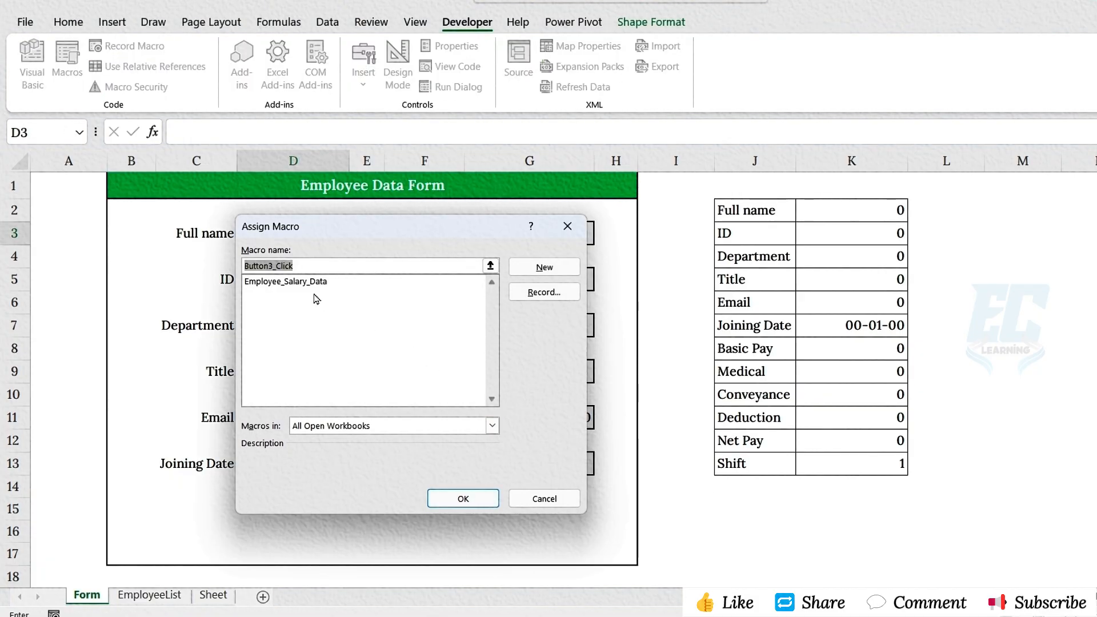
left_click(314, 281)
left_click(446, 500)
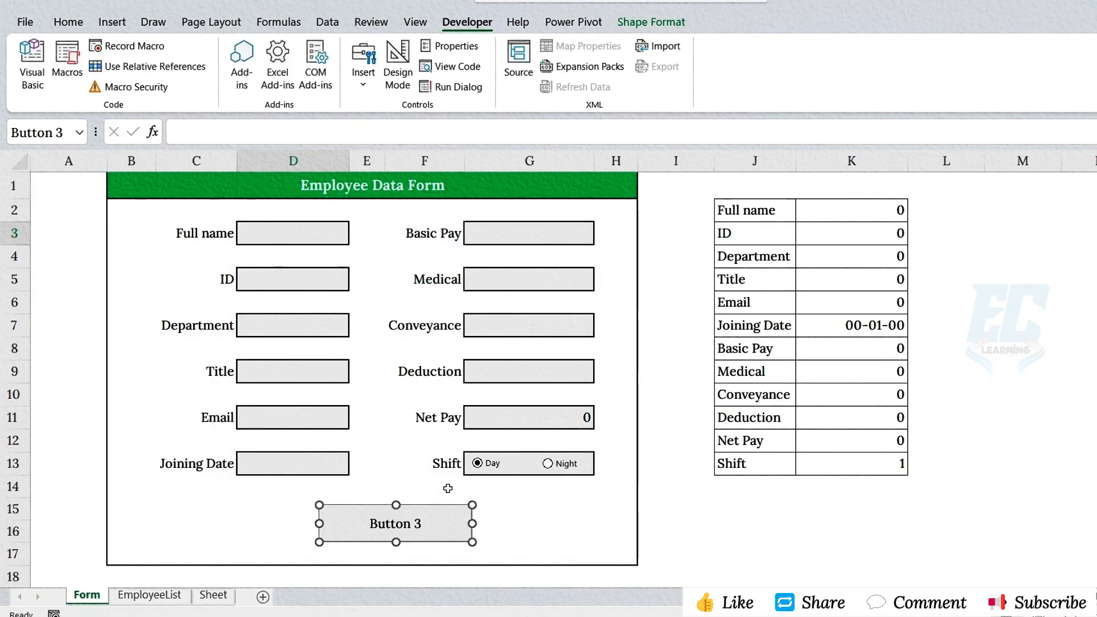
- Change the new button's caption to Submit and deselect the button
right_click(404, 525)
left_click(451, 413)
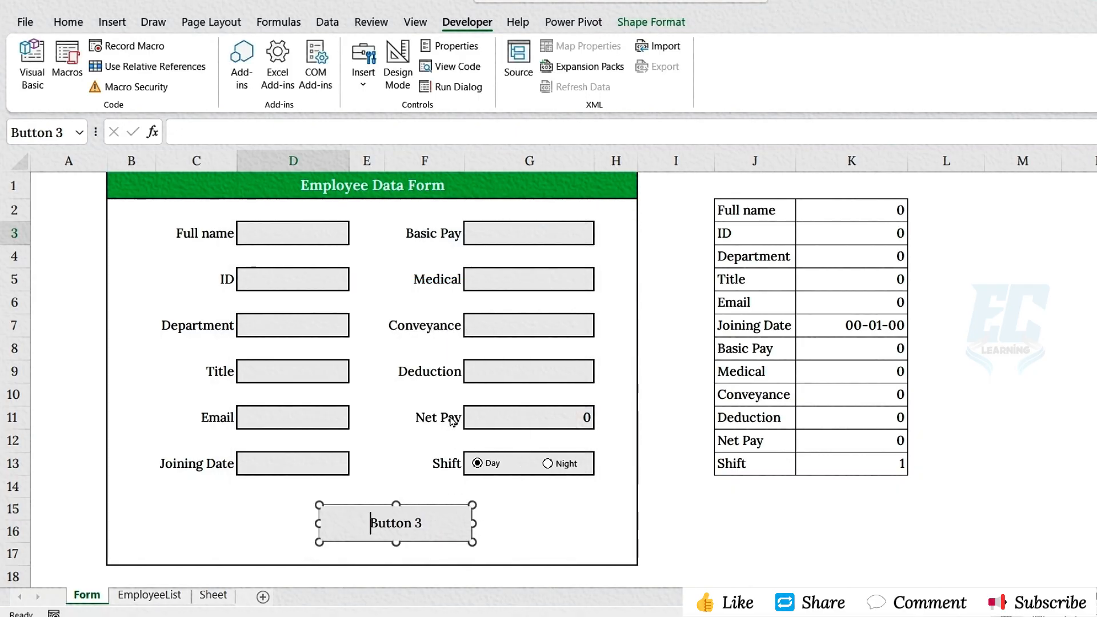
key("BackSpace")
key("BackSpace")
key("BackSpace")
key("BackSpace")
key("BackSpace")
key("BackSpace")
key("BackSpace")
key("BackSpace")
type("Submit")
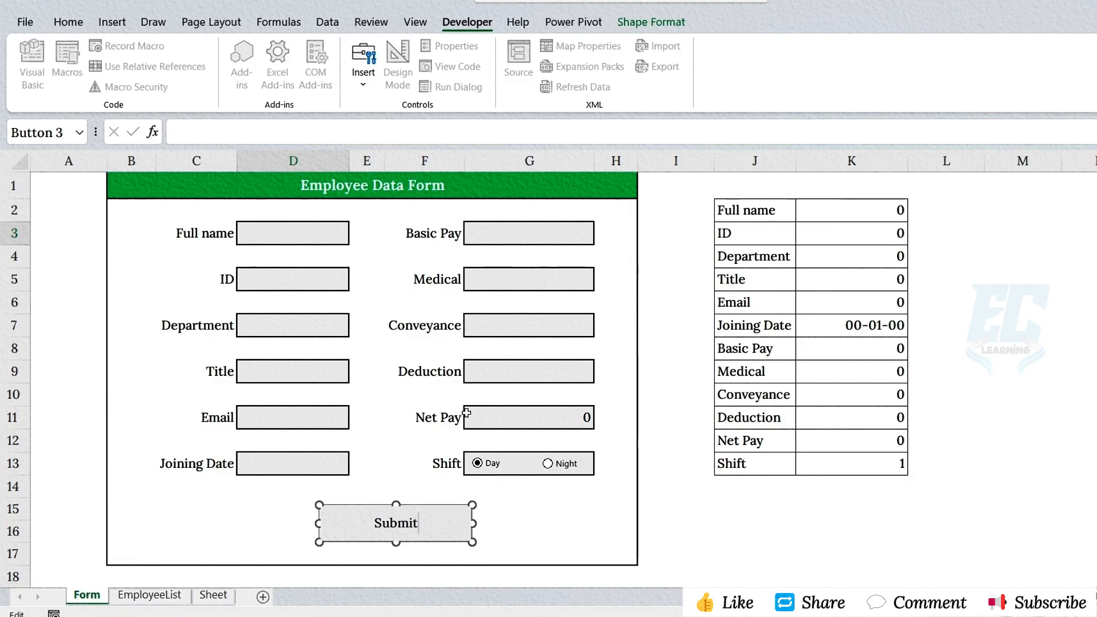
key("Escape")
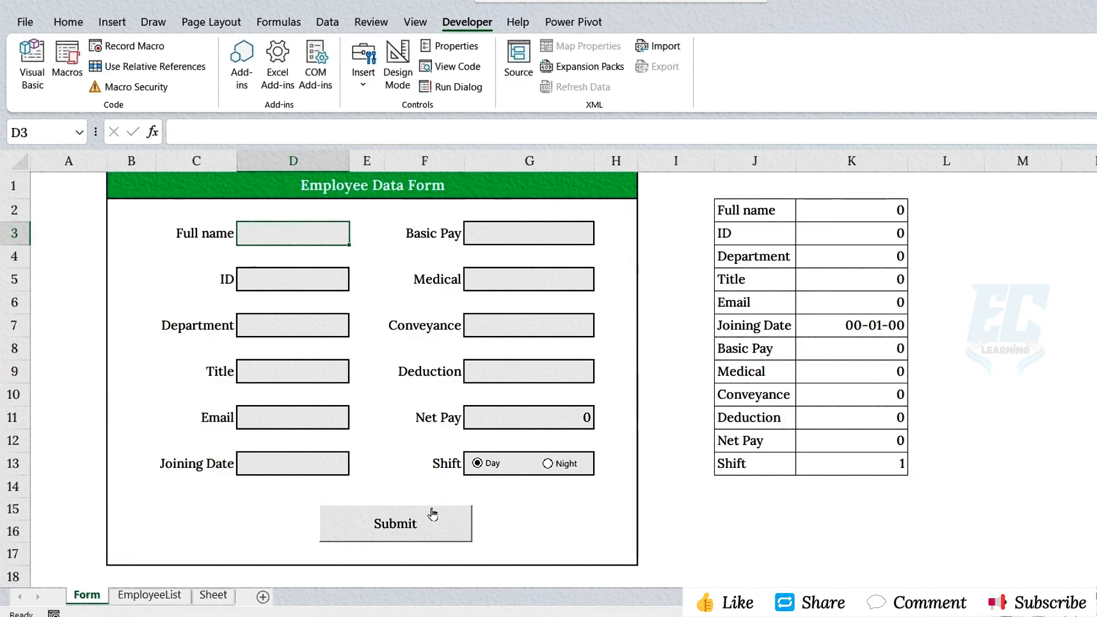
- Enter a new employee's full name and ID in the form, with department IT and title Developer
type("Emma")
key("Return")
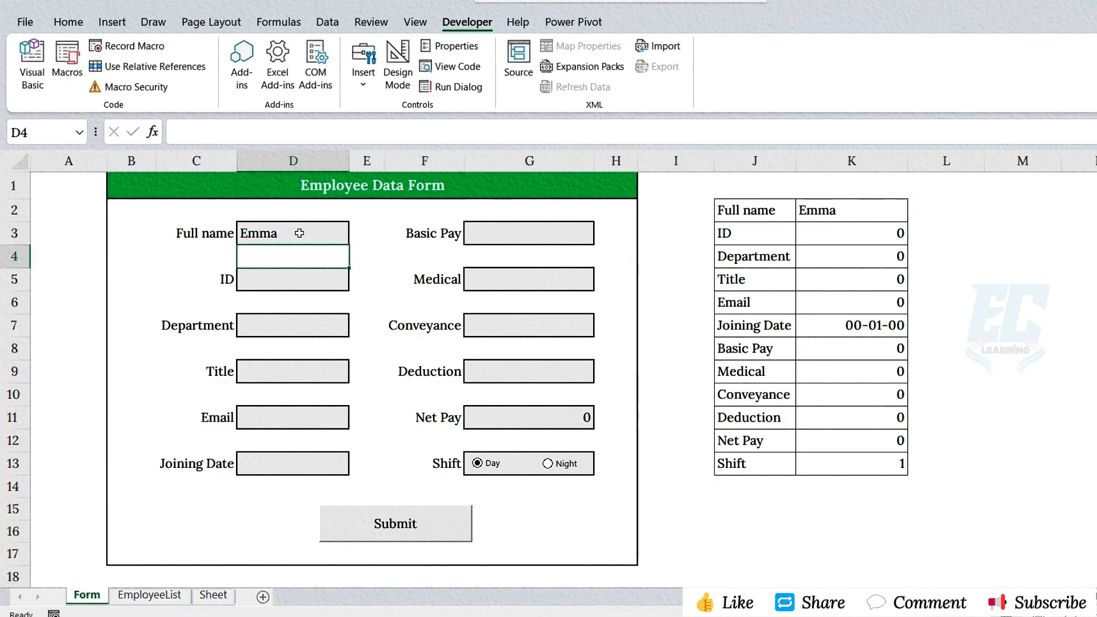
type("IM153")
key("Return")
type("IT")
key("Return")
type("Developer")
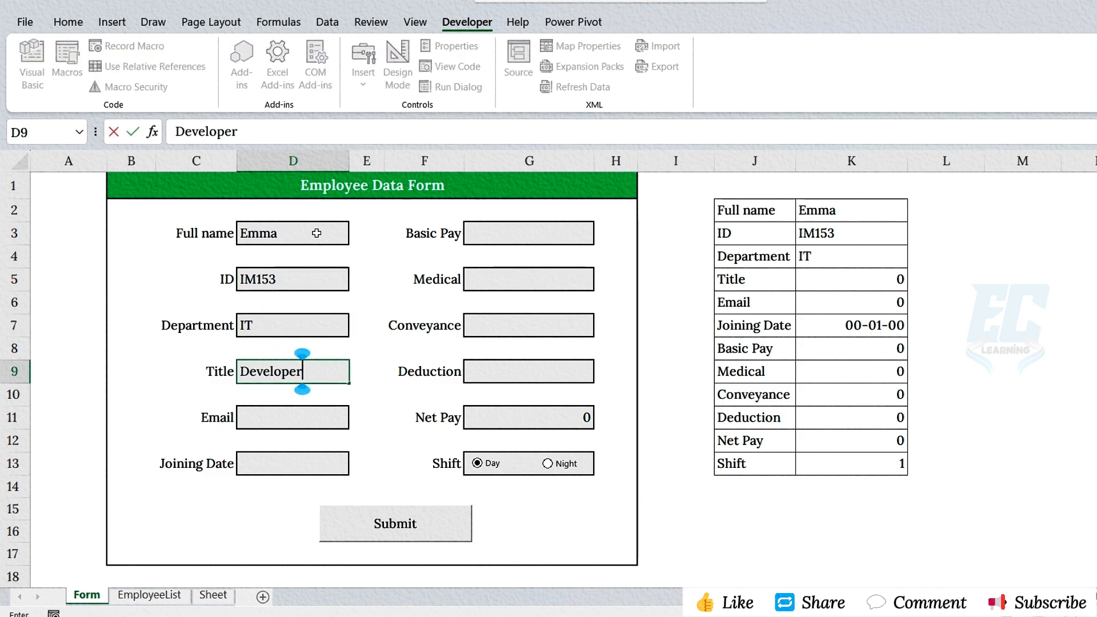
key("Return")
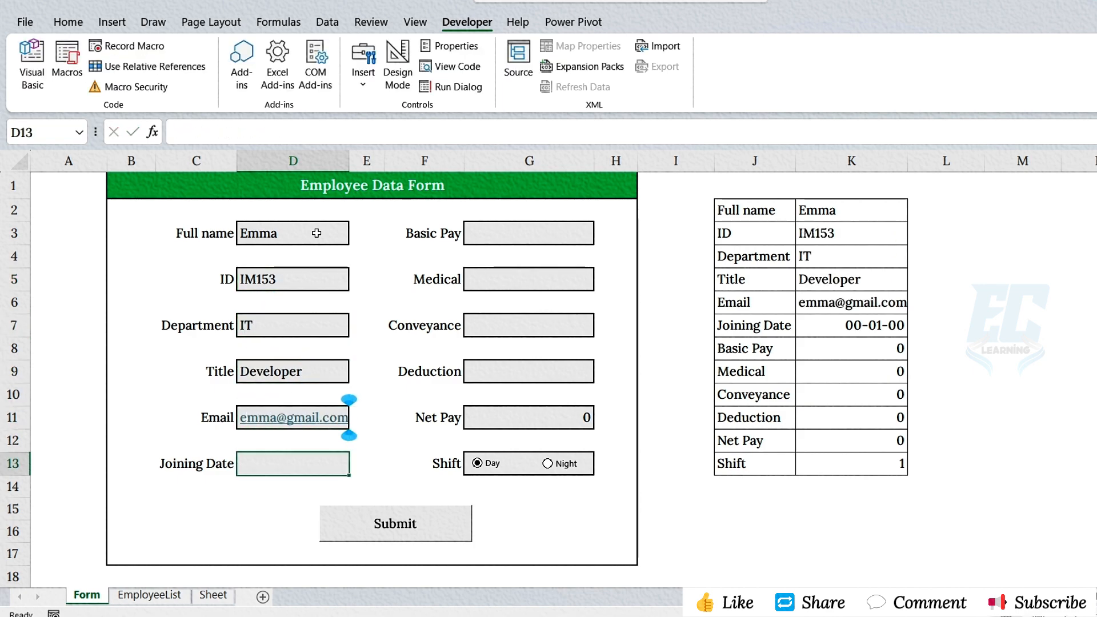
- Enter the employee's email, joining date 06-11-19, Basic Pay 3000, Medical 200, Conveyance 300 and Deduction 200, and choose the Night shift
key("Return")
type("6/11/20")
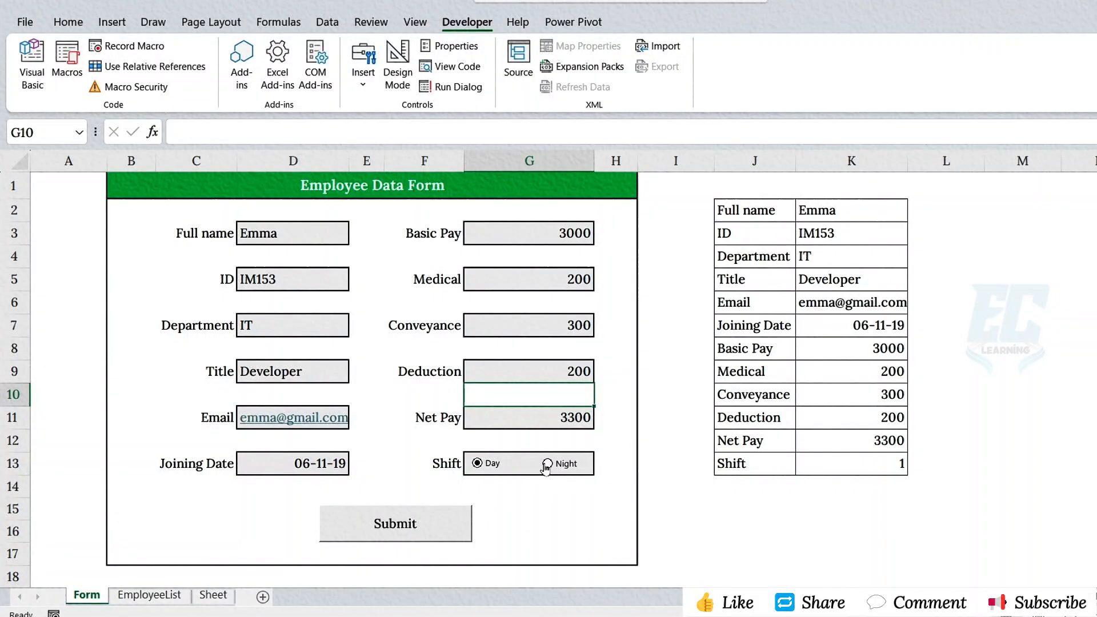
left_click(546, 463)
- Submit the form entry, check row 2 of the EmployeeList sheet, and return to the Form sheet
left_click(403, 528)
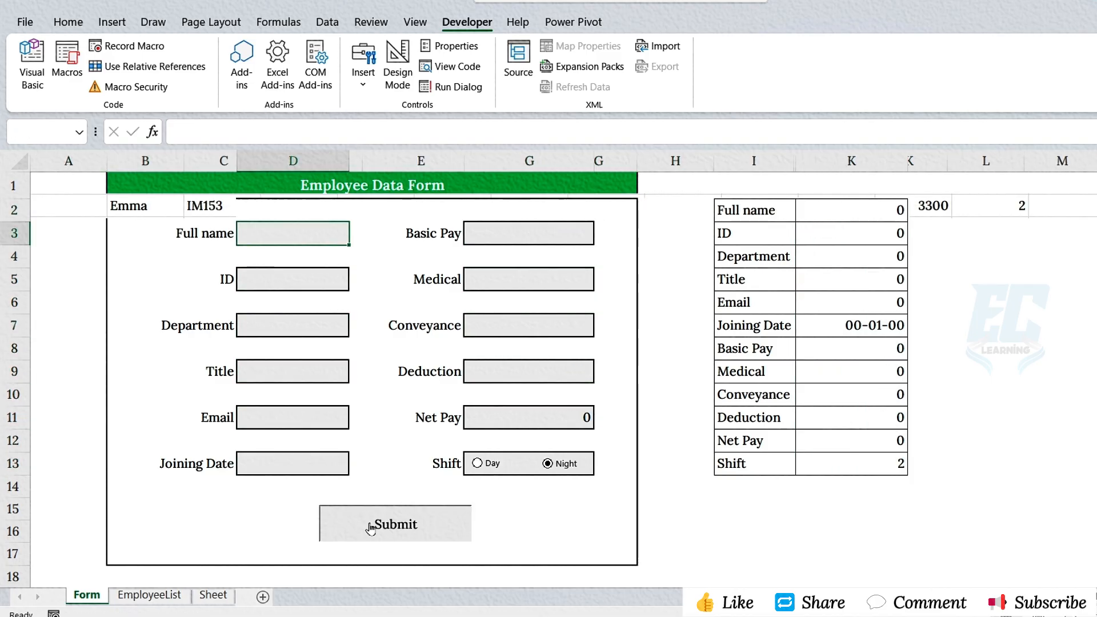
left_click(149, 595)
left_click(8, 210)
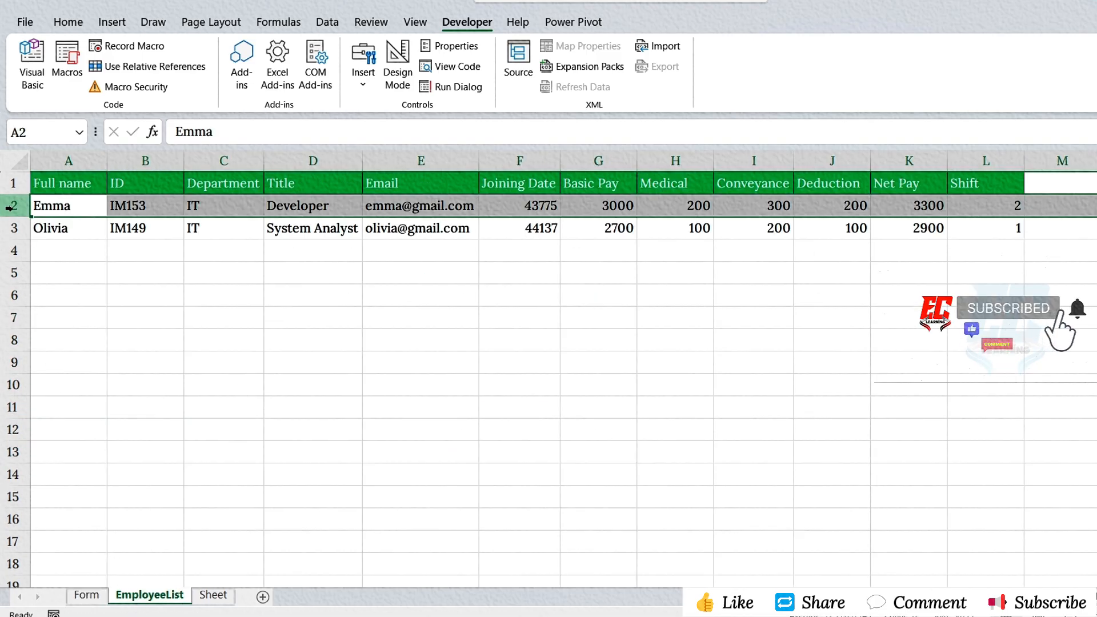
left_click(84, 594)
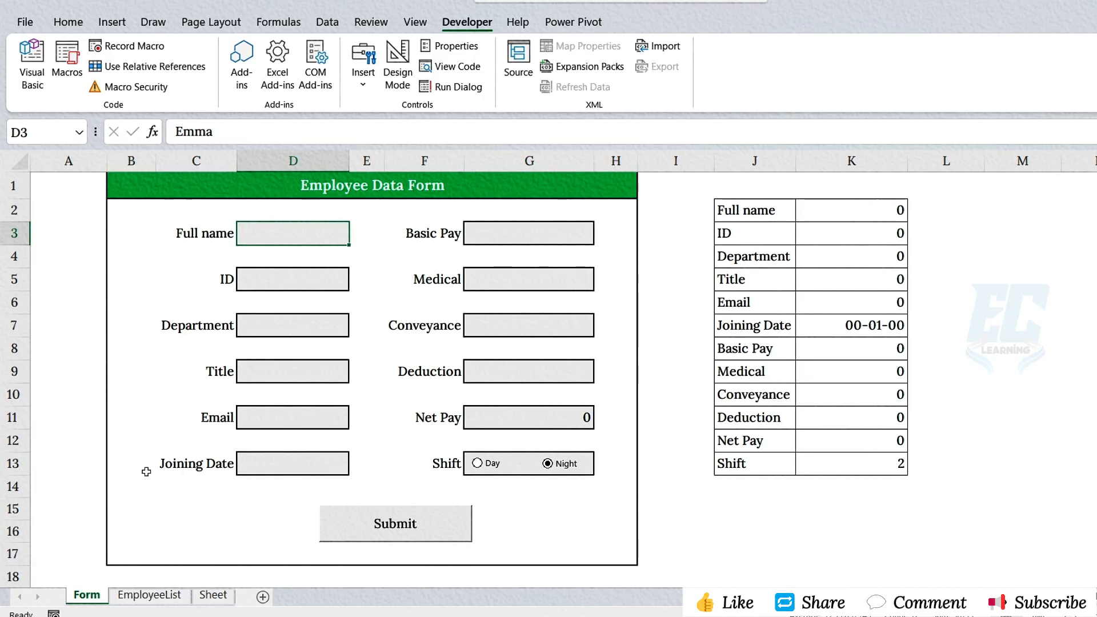